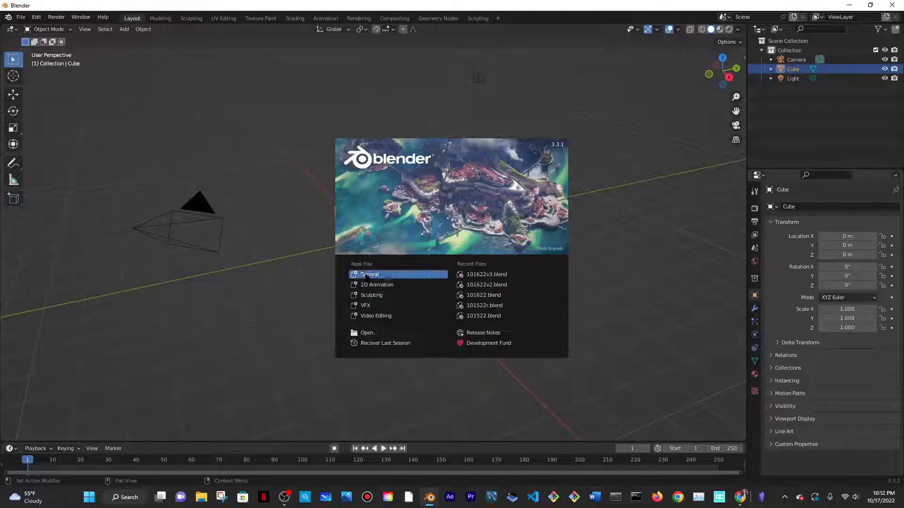
# Start a new General file and create a geometry node tree on the default cube in the Geometry Nodes workspace with an enlarged viewport.
pyautogui.click(367, 275)
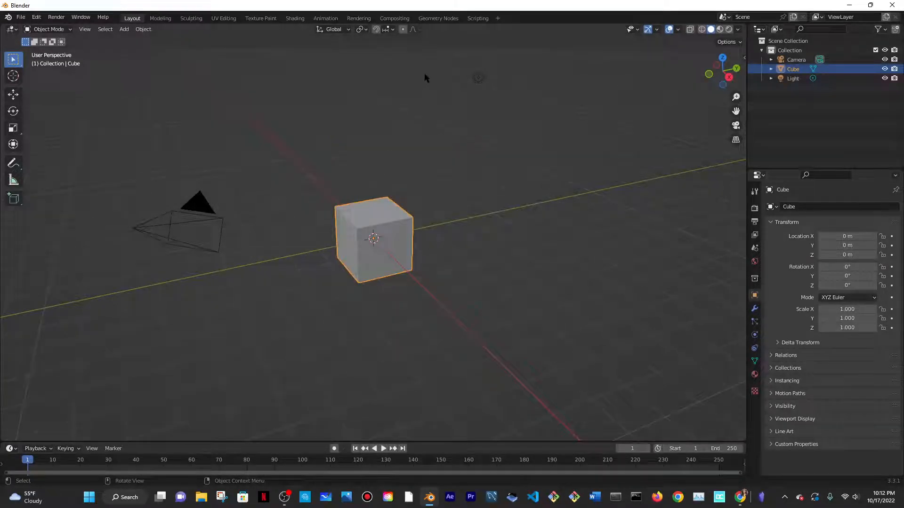
pyautogui.click(445, 19)
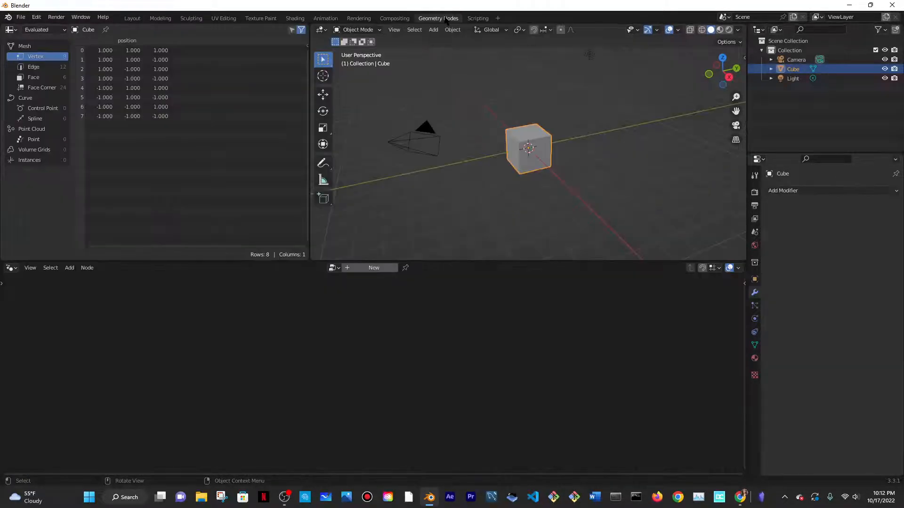
pyautogui.moveTo(307, 34); pyautogui.dragTo(13, 34)
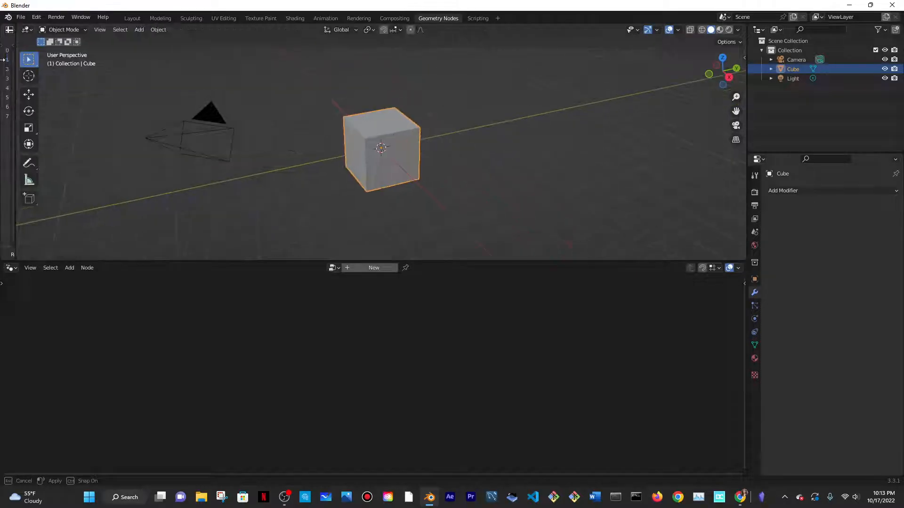
pyautogui.click(371, 268)
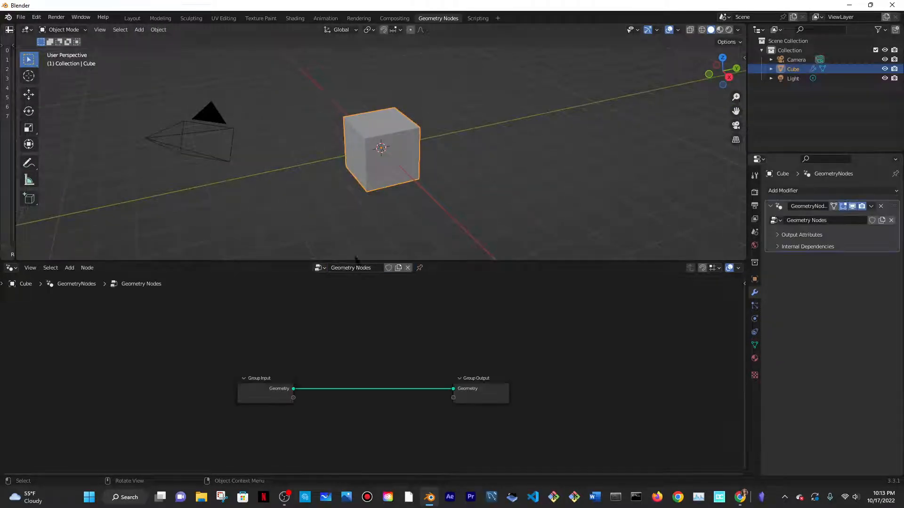
# Disconnect the Group Input from the Group Output and move the Group Input node out of the way.
pyautogui.scroll(2, 505, 379)
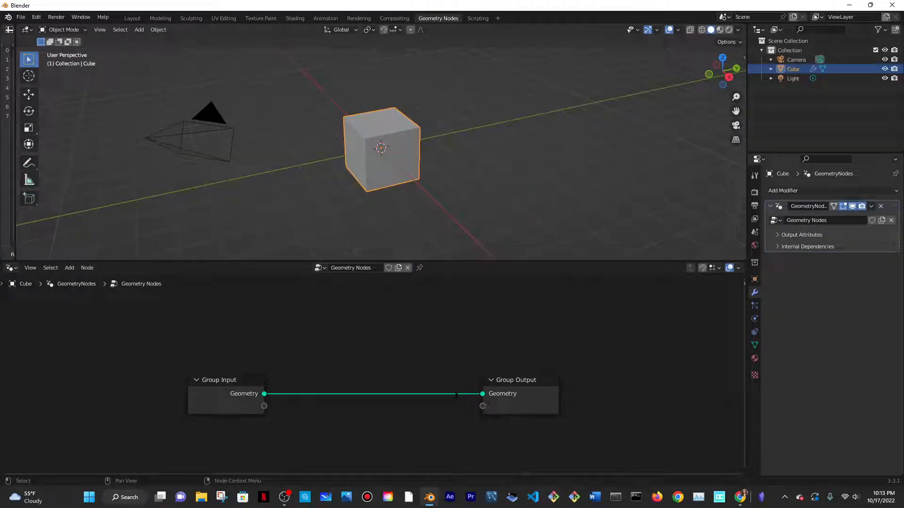
pyautogui.moveTo(483, 395); pyautogui.dragTo(338, 412)
pyautogui.moveTo(227, 401); pyautogui.dragTo(29, 300)
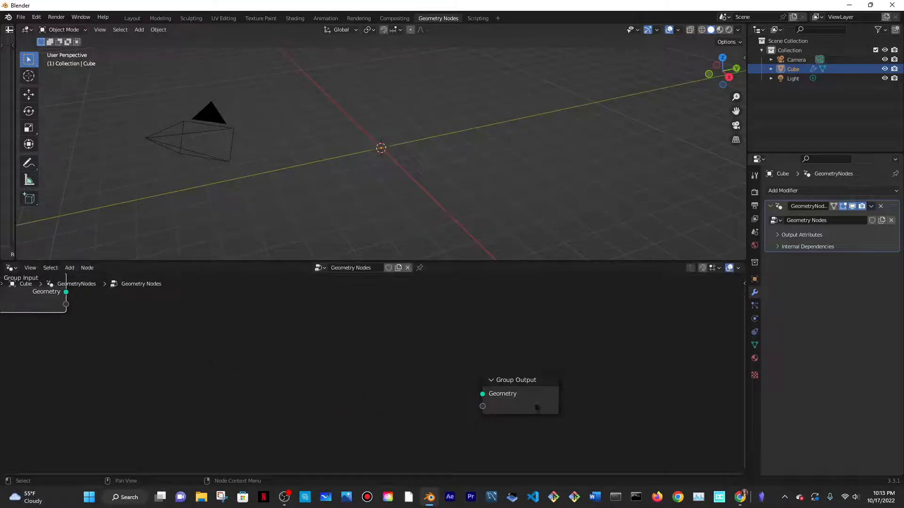
pyautogui.moveTo(542, 401); pyautogui.dragTo(543, 353)
# Add a String to Curves node and connect its Curve Instances to the Group Output's Geometry.
pyautogui.scroll(2, 359, 324)
pyautogui.hotkey('shift', 'a')
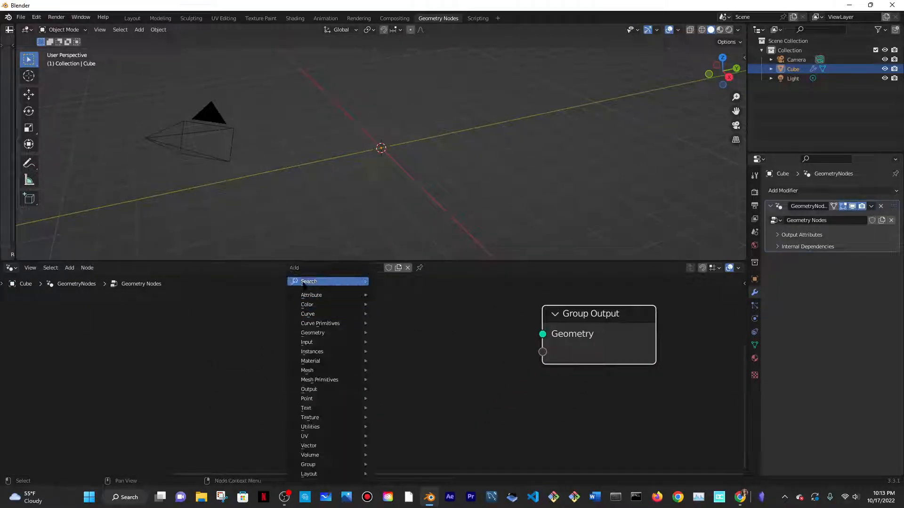
pyautogui.write('string t')
pyautogui.press('Return')
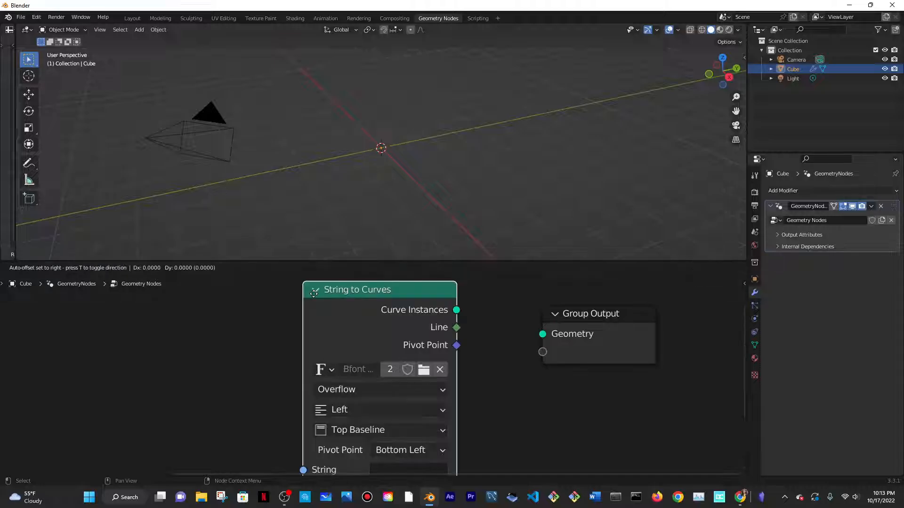
pyautogui.click(292, 284)
pyautogui.moveTo(440, 303); pyautogui.dragTo(542, 333)
pyautogui.moveTo(616, 339); pyautogui.dragTo(617, 316)
pyautogui.scroll(-2, 489, 381)
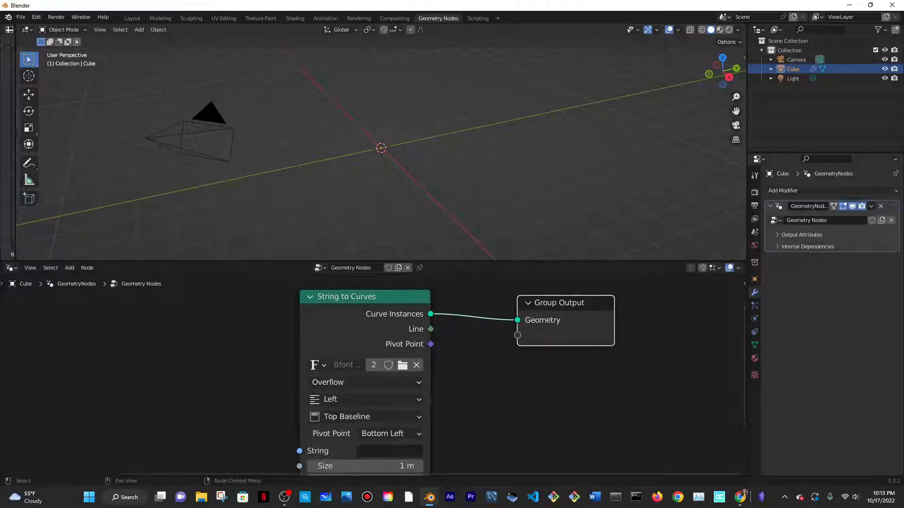
# Set the String value of the String to Curves node to PACMAN.
pyautogui.moveTo(465, 402); pyautogui.dragTo(485, 374, button='middle')
pyautogui.scroll(1, 486, 317)
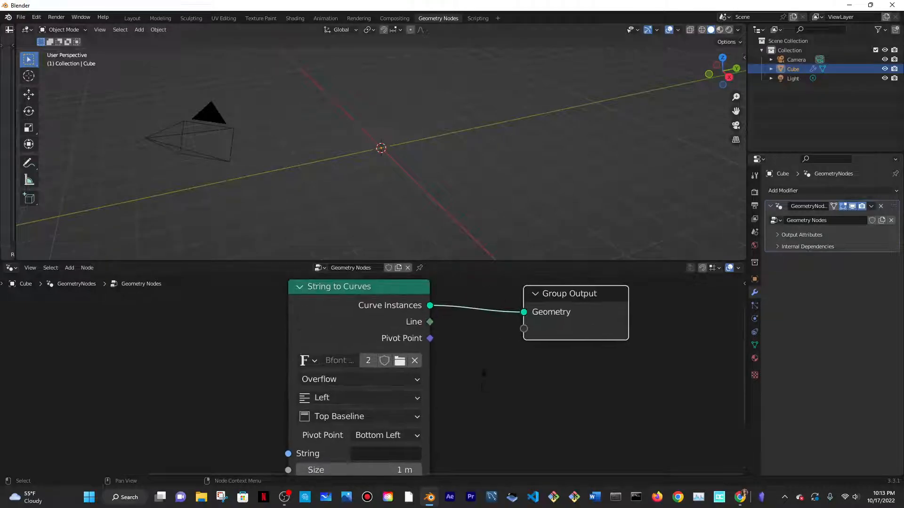
pyautogui.moveTo(565, 197); pyautogui.dragTo(612, 180, button='middle')
pyautogui.scroll(1, 424, 438)
pyautogui.moveTo(422, 441); pyautogui.dragTo(456, 359, button='middle')
pyautogui.scroll(2, 455, 359)
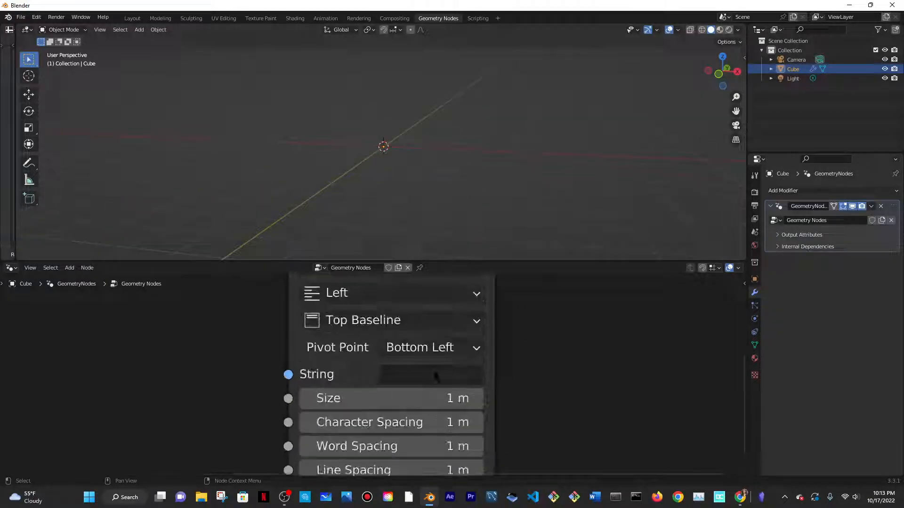
pyautogui.click(433, 375)
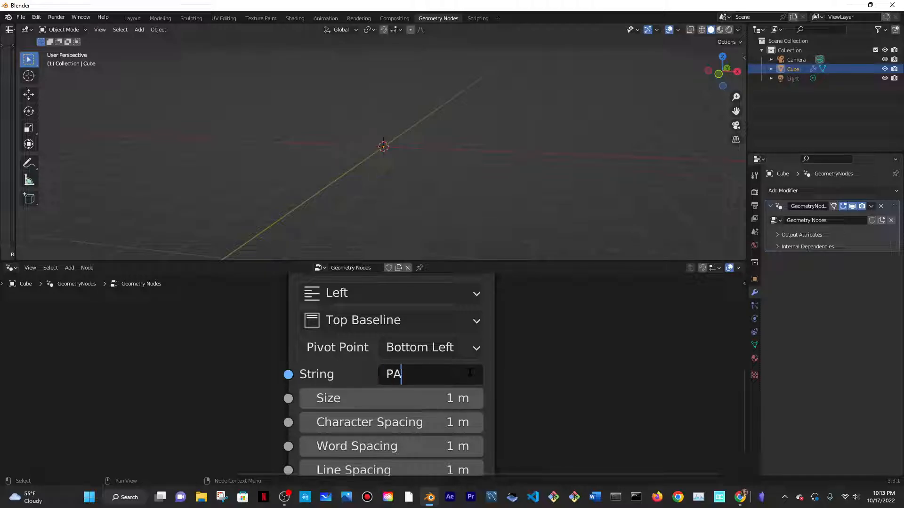
pyautogui.write('PACMAN')
pyautogui.press('Return')
# Insert a Transform node on the link between String to Curves and Group Output.
pyautogui.scroll(-3, 468, 359)
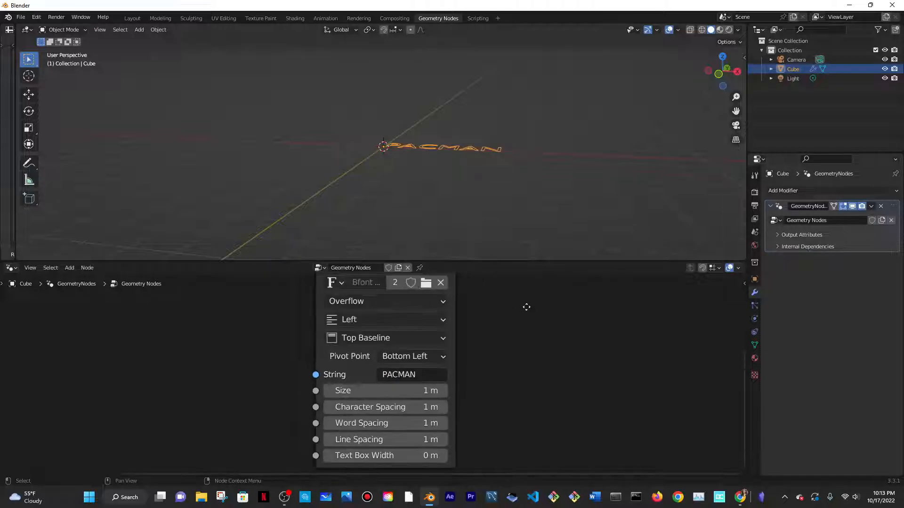
pyautogui.moveTo(526, 307); pyautogui.dragTo(470, 397, button='middle')
pyautogui.moveTo(477, 316); pyautogui.dragTo(456, 338, button='middle')
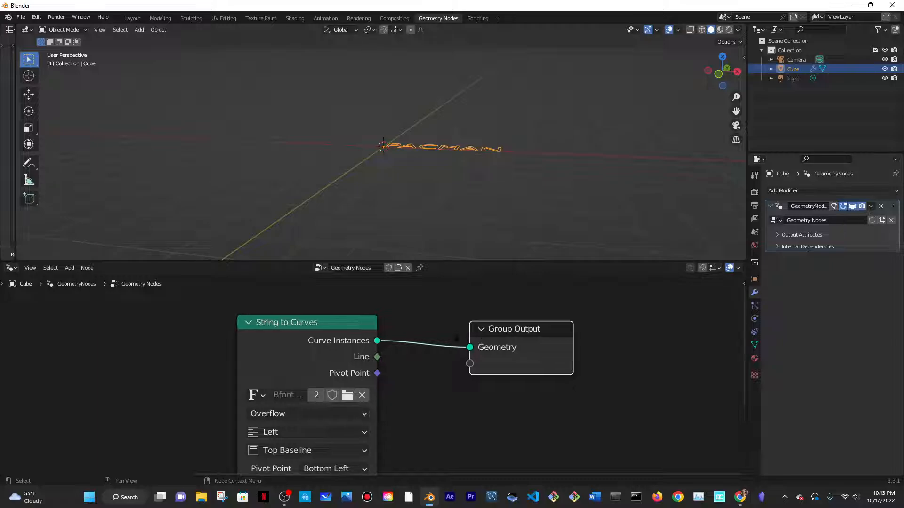
pyautogui.hotkey('shift', 'a')
pyautogui.click(417, 281)
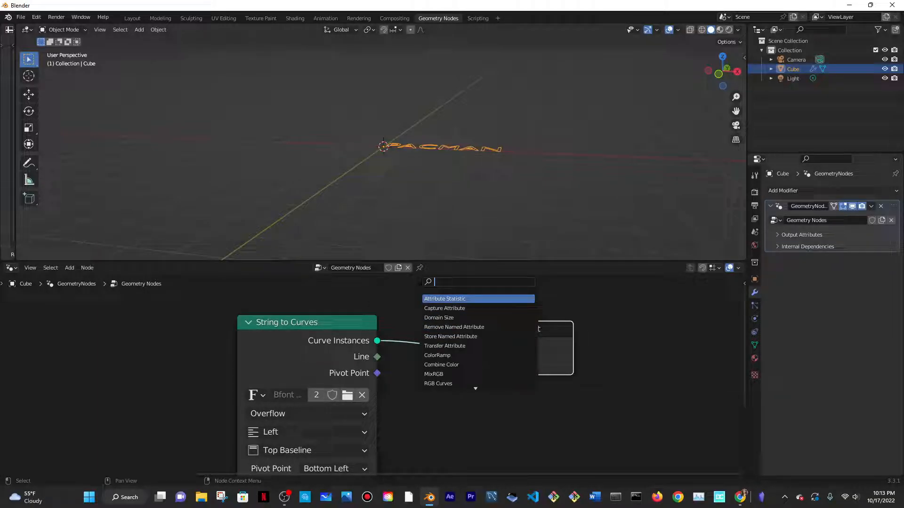
pyautogui.write('tra')
pyautogui.press('Return')
pyautogui.click(418, 282)
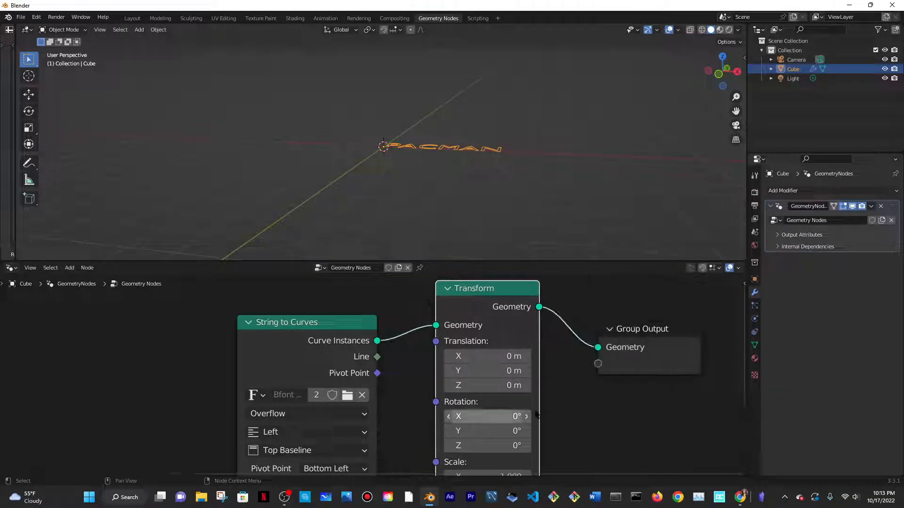
# Set the Transform node's X rotation to 90° to stand the text upright.
pyautogui.moveTo(535, 414); pyautogui.dragTo(465, 383, button='middle')
pyautogui.click(424, 389)
pyautogui.write('9')
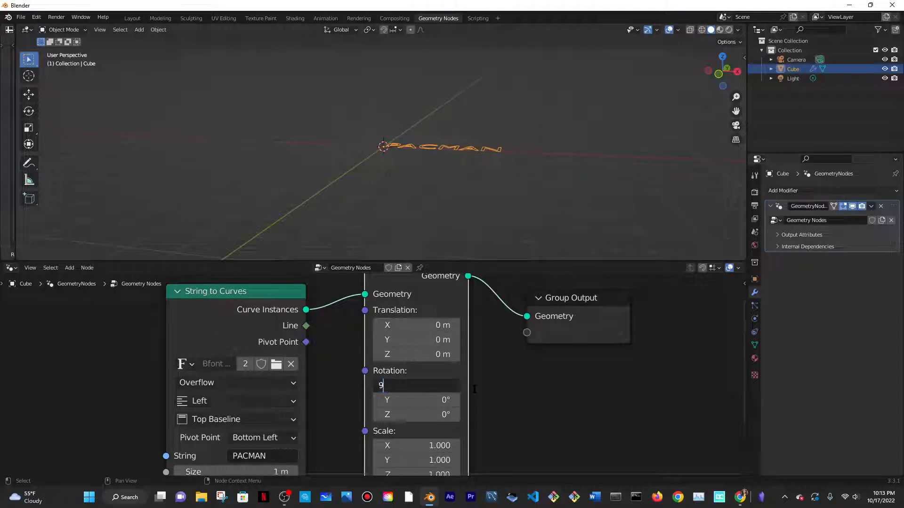
pyautogui.write('0')
pyautogui.press('Return')
pyautogui.moveTo(494, 52); pyautogui.dragTo(483, 185, button='middle')
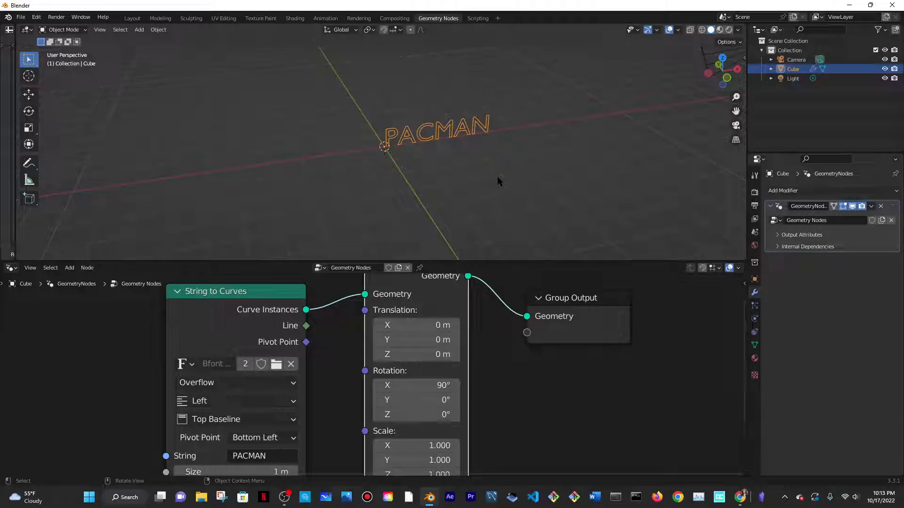
pyautogui.scroll(3, 498, 177)
# Insert a Fill Curve node between Transform and Group Output and set its mode to N-gons.
pyautogui.moveTo(571, 310); pyautogui.dragTo(433, 373, button='middle')
pyautogui.moveTo(434, 373); pyautogui.dragTo(400, 342)
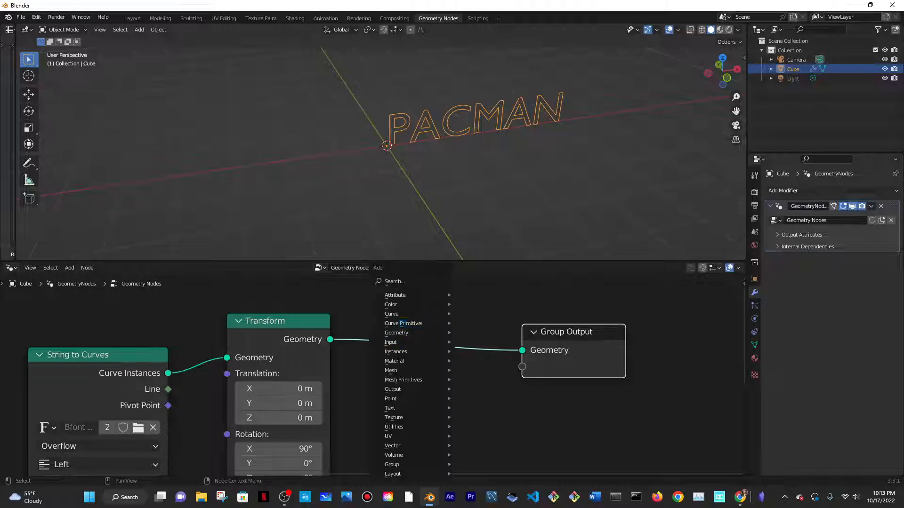
pyautogui.write('fill')
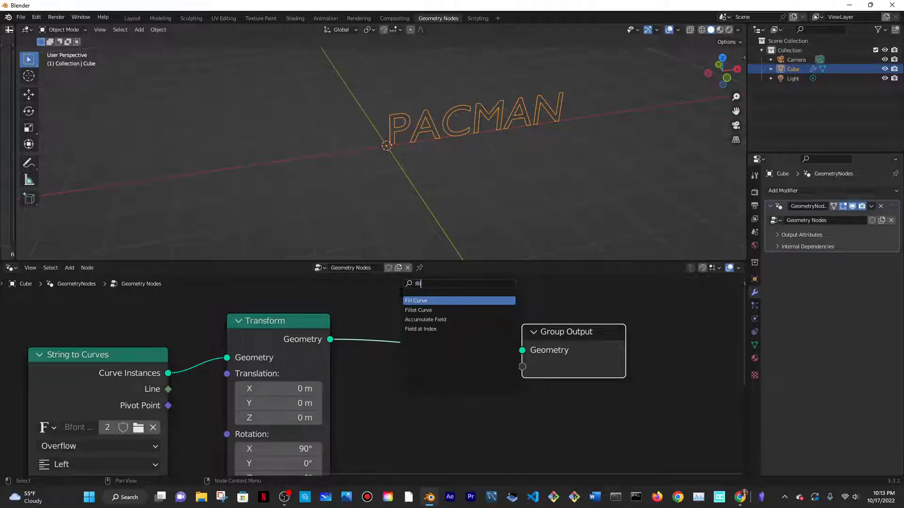
pyautogui.press('Return')
pyautogui.click(349, 311)
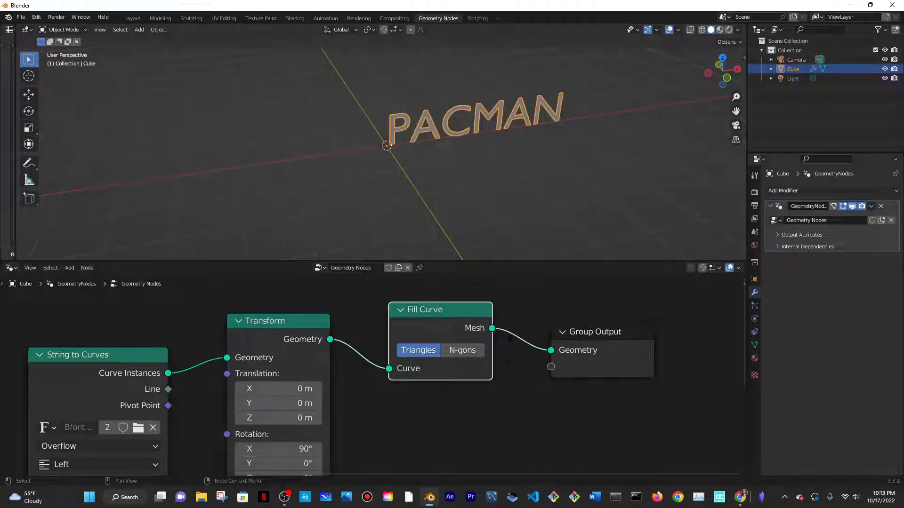
pyautogui.click(452, 352)
# Insert an Extrude Mesh node between Fill Curve and Group Output.
pyautogui.moveTo(571, 312); pyautogui.dragTo(413, 316, button='middle')
pyautogui.moveTo(577, 153); pyautogui.dragTo(557, 155, button='middle')
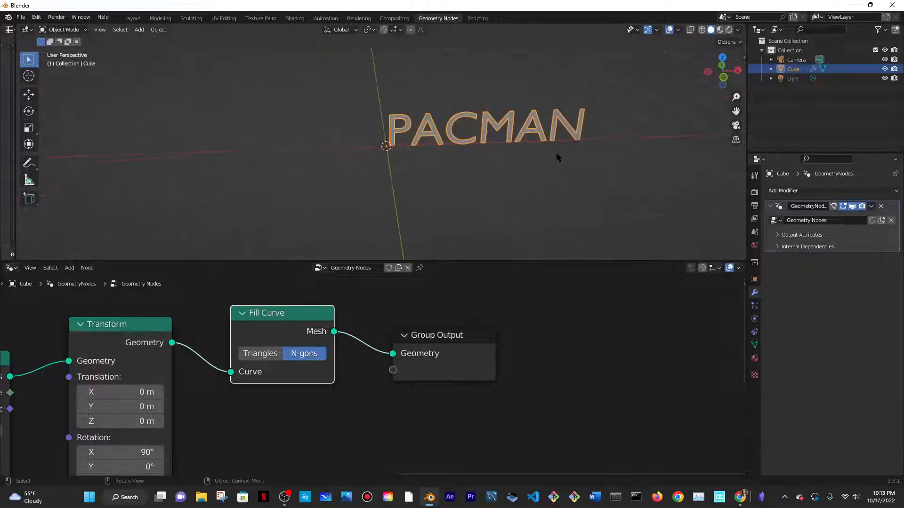
pyautogui.hotkey('shift', 'a')
pyautogui.write('extru')
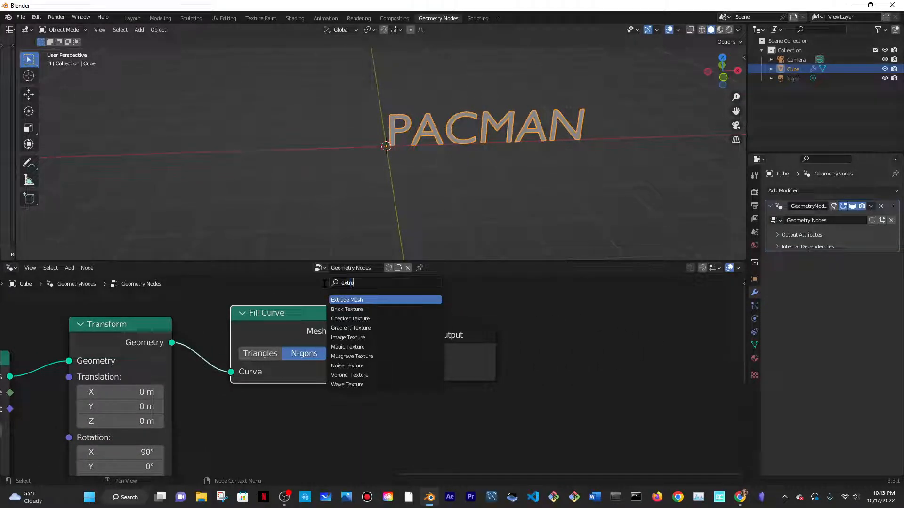
pyautogui.press('Return')
pyautogui.click(395, 284)
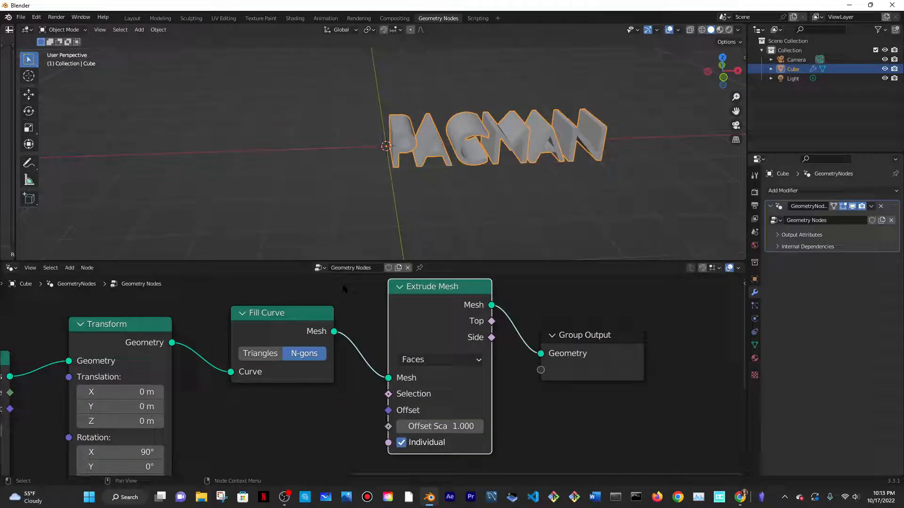
# Set the Extrude Mesh node's Offset Scale to 0.1.
pyautogui.click(454, 426)
pyautogui.write('0.1')
pyautogui.press('Return')
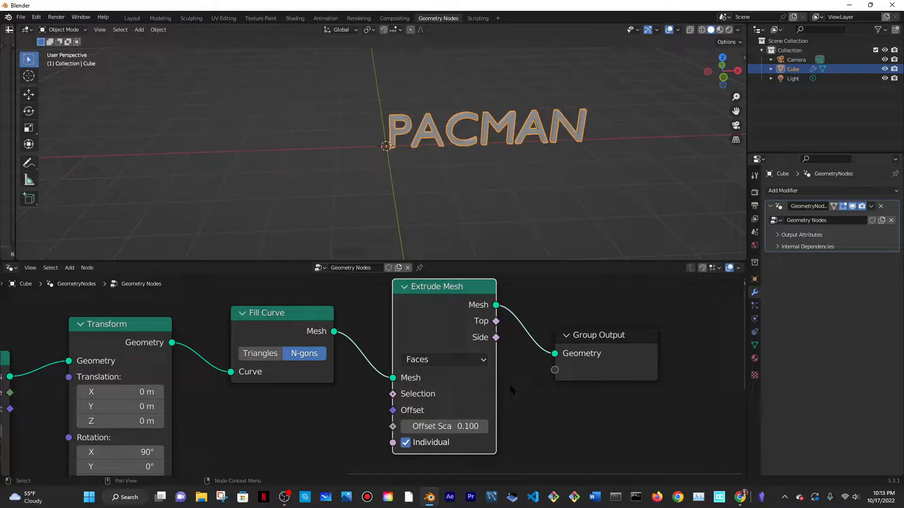
# Try an Offset Scale of 0.5 on the Extrude Mesh node while viewing the text from the side, and undo it.
pyautogui.moveTo(450, 152); pyautogui.dragTo(445, 476, button='middle')
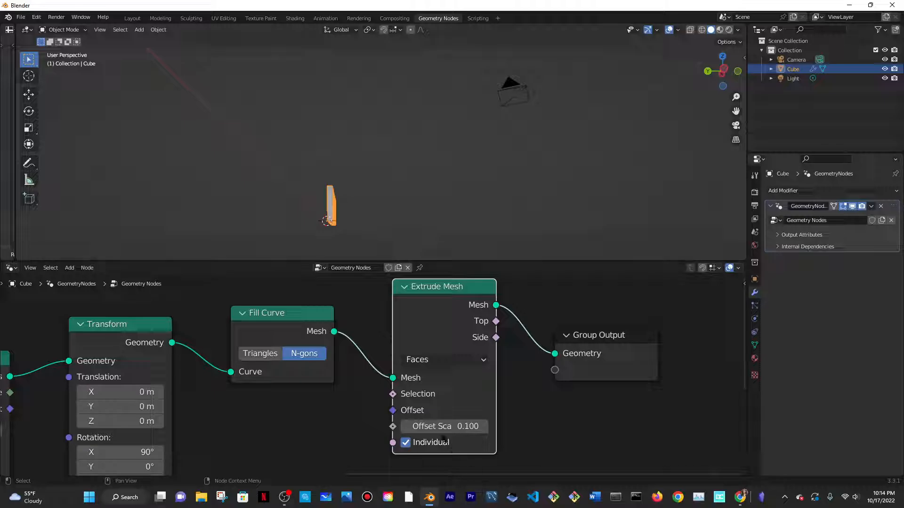
pyautogui.moveTo(425, 427)
pyautogui.mouseDown()
pyautogui.moveTo(541, 427)
pyautogui.moveTo(426, 431)
pyautogui.mouseUp()
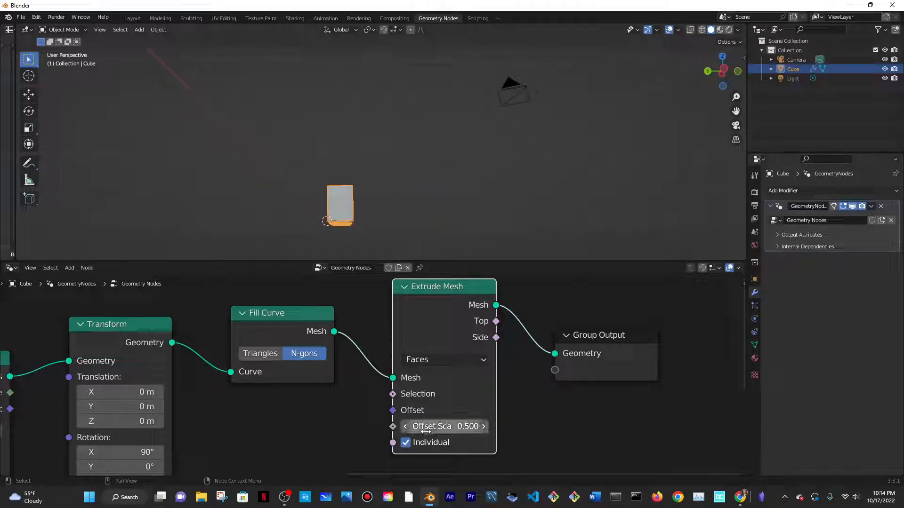
pyautogui.hotkey('ctrl', 'z')
# Insert a Join Geometry node between Extrude Mesh and Group Output and connect the Fill Curve's Mesh output to it.
pyautogui.moveTo(397, 178); pyautogui.dragTo(450, 211, button='middle')
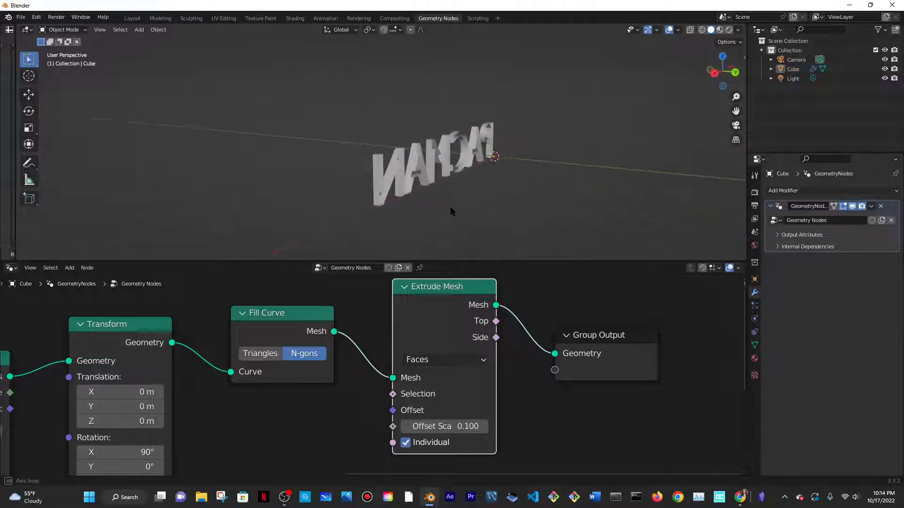
pyautogui.scroll(5, 447, 203)
pyautogui.moveTo(470, 169); pyautogui.dragTo(444, 176, button='middle')
pyautogui.scroll(-1, 537, 311)
pyautogui.moveTo(541, 313); pyautogui.dragTo(431, 320, button='middle')
pyautogui.hotkey('shift', 'a')
pyautogui.click(406, 283)
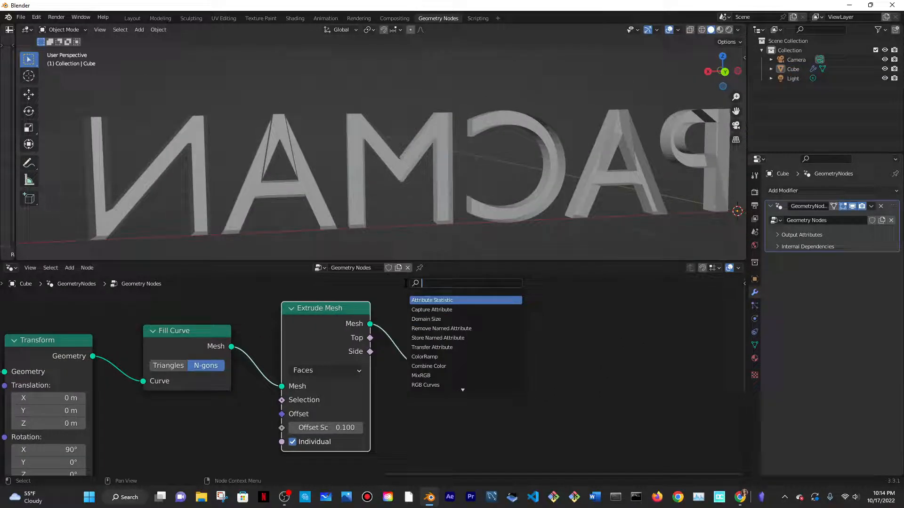
pyautogui.write('join g')
pyautogui.press('Return')
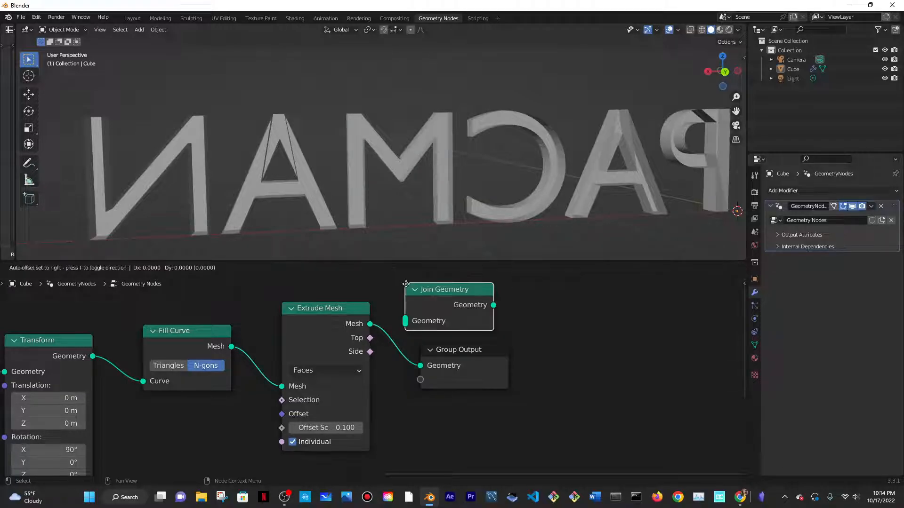
pyautogui.click(421, 325)
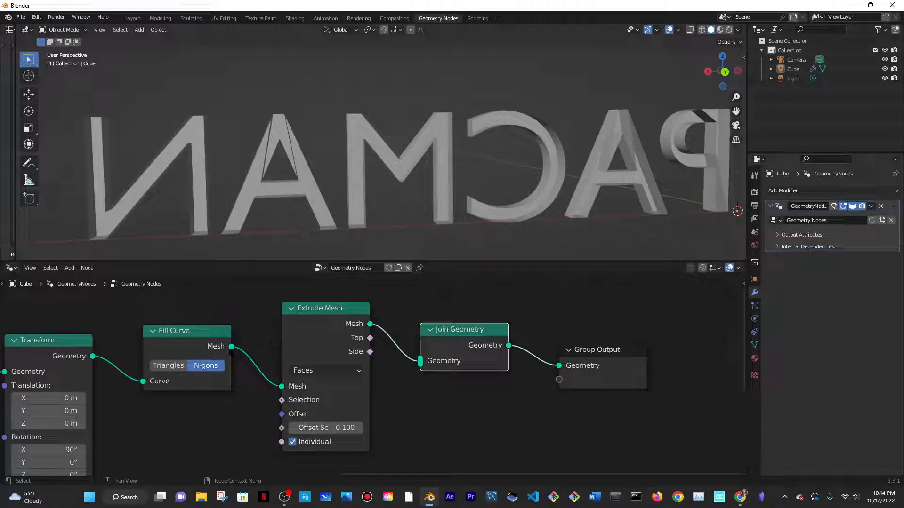
pyautogui.moveTo(231, 346); pyautogui.dragTo(426, 366)
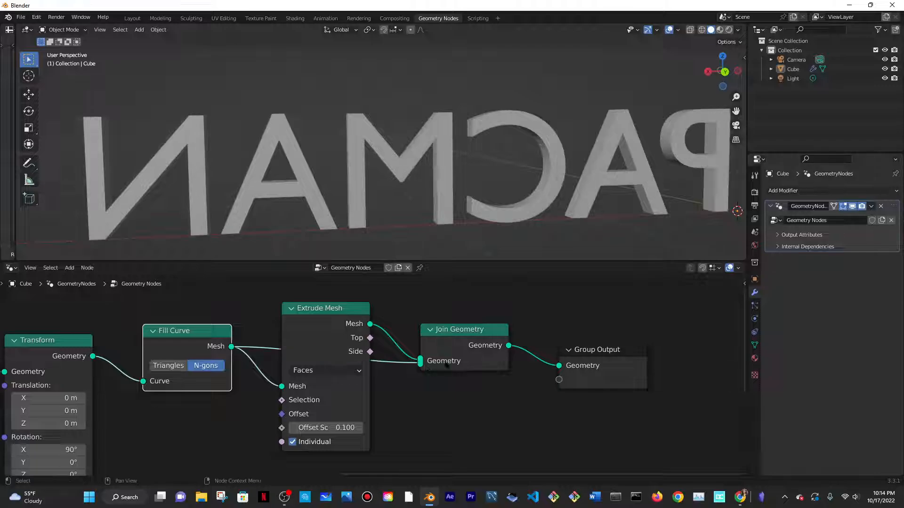
# Switch the viewport to wireframe shading and set the Fill Curve node's mode to Triangles.
pyautogui.moveTo(428, 175); pyautogui.dragTo(515, 195, button='middle')
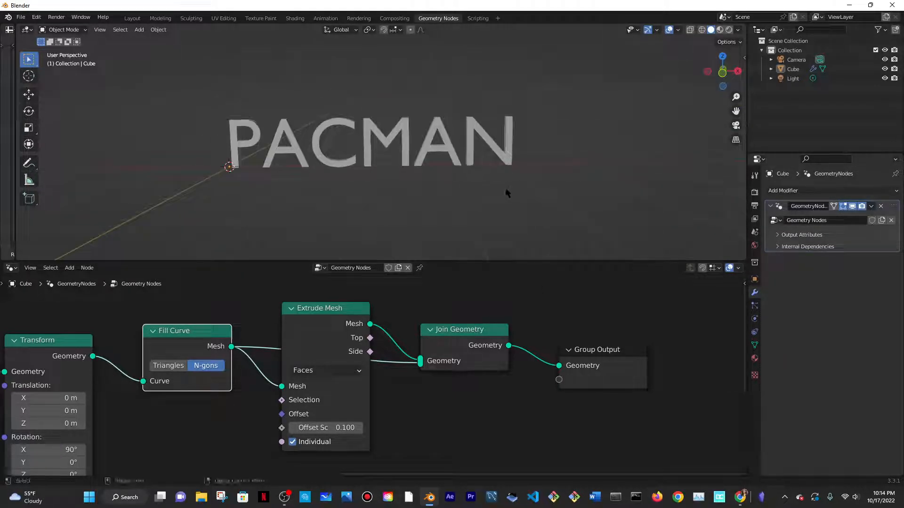
pyautogui.moveTo(270, 327); pyautogui.dragTo(439, 312, button='middle')
pyautogui.scroll(4, 374, 338)
pyautogui.moveTo(401, 324); pyautogui.dragTo(386, 308)
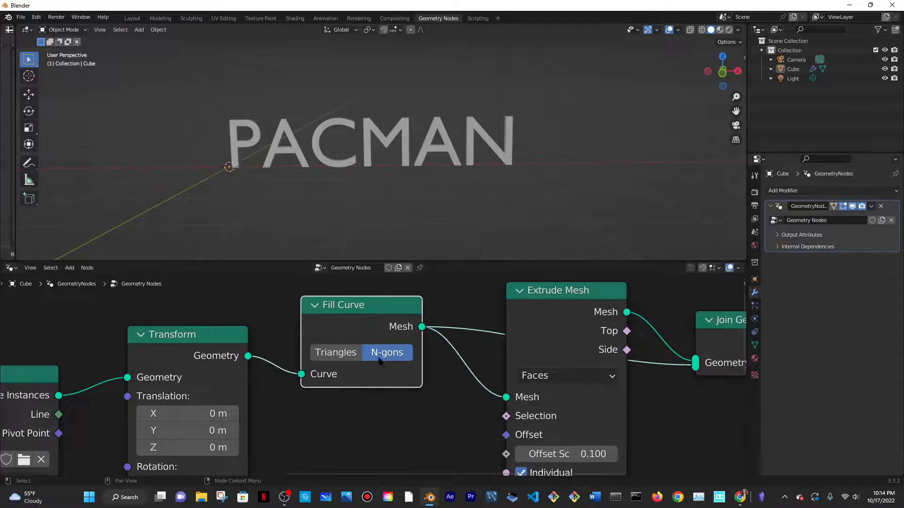
pyautogui.click(701, 30)
pyautogui.click(335, 356)
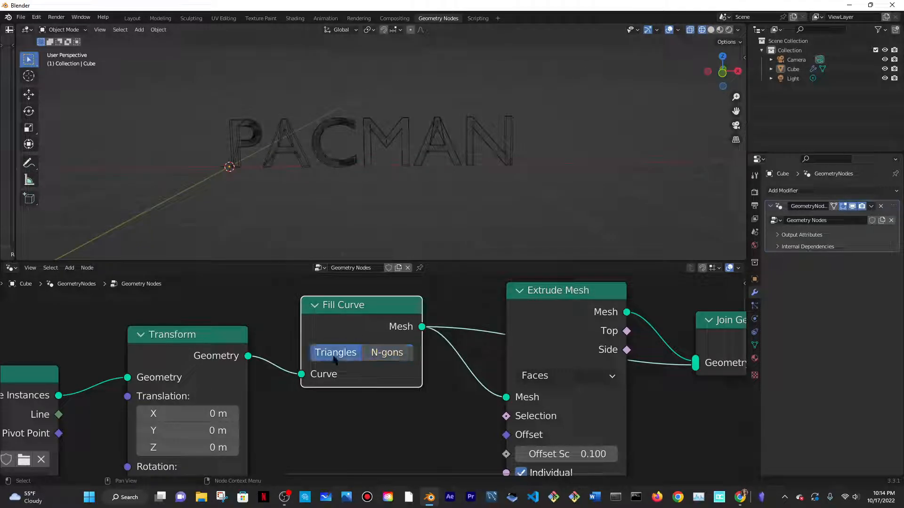
# Set the Fill Curve node's mode to N-gons and return the viewport to solid shading.
pyautogui.scroll(6, 417, 156)
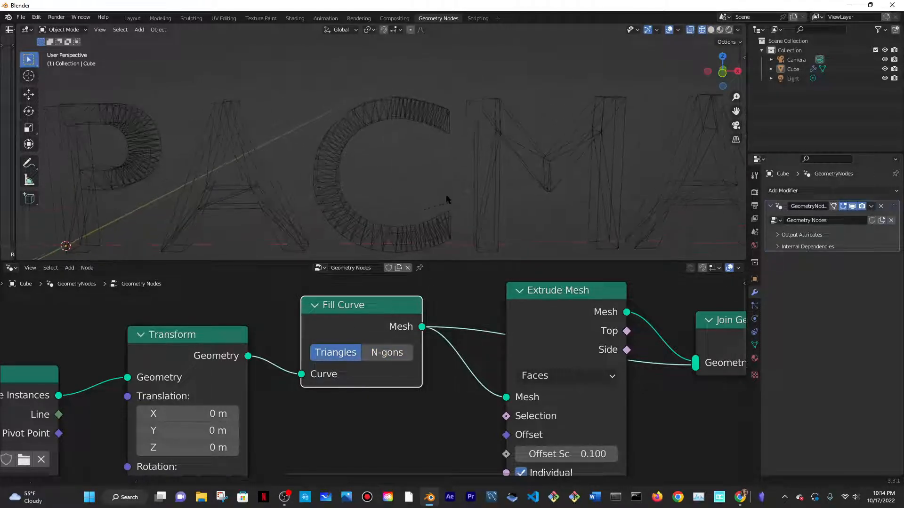
pyautogui.click(385, 354)
pyautogui.scroll(-4, 296, 137)
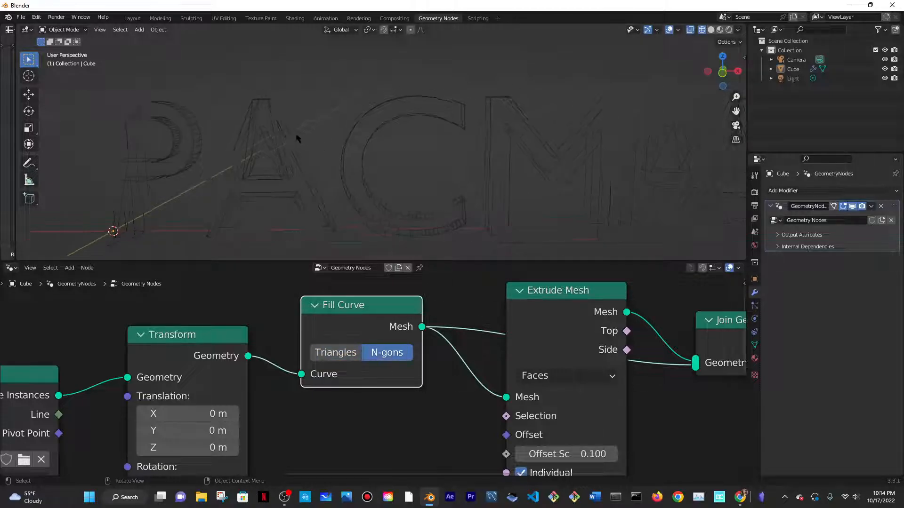
pyautogui.click(711, 30)
pyautogui.scroll(-2, 618, 178)
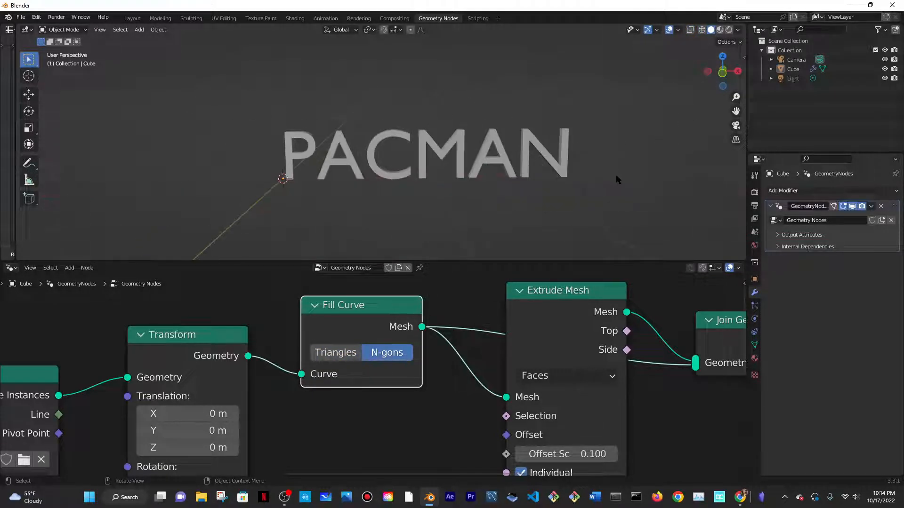
pyautogui.moveTo(618, 178)
pyautogui.mouseDown(button='middle')
pyautogui.moveTo(476, 186)
pyautogui.moveTo(576, 165)
pyautogui.moveTo(668, 297)
pyautogui.moveTo(277, 327)
pyautogui.mouseUp(button='middle')
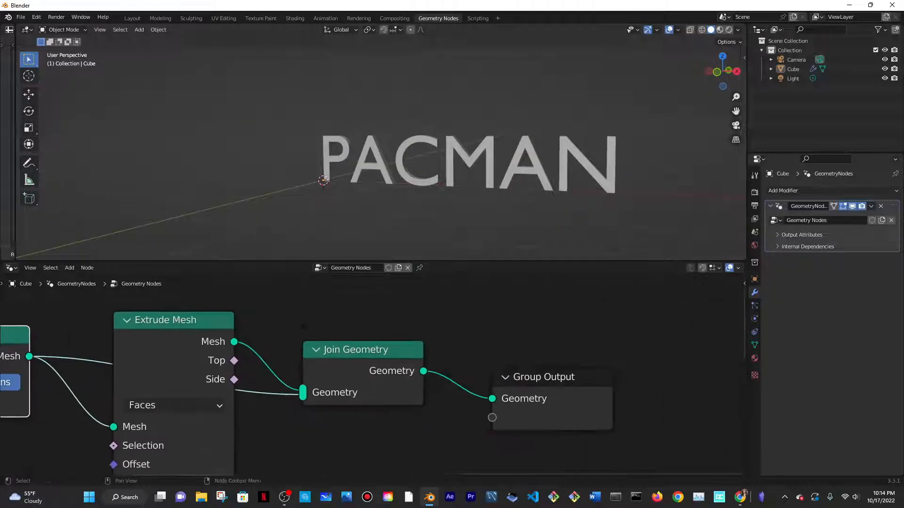
# Insert a Set Material node between Join Geometry and Group Output and assign Material to it.
pyautogui.hotkey('shift', 'a')
pyautogui.write('set')
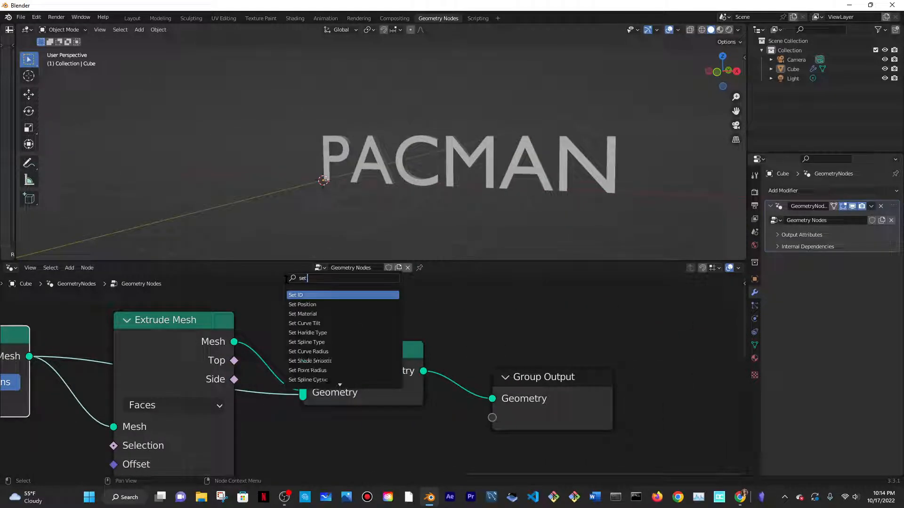
pyautogui.write(' mat')
pyautogui.press('Return')
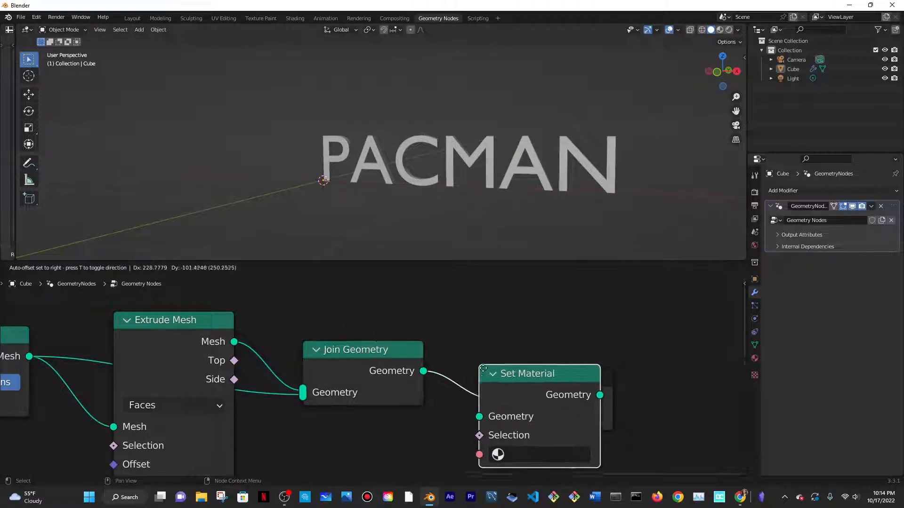
pyautogui.click(429, 354)
pyautogui.scroll(-3, 432, 356)
pyautogui.click(531, 421)
pyautogui.click(517, 270)
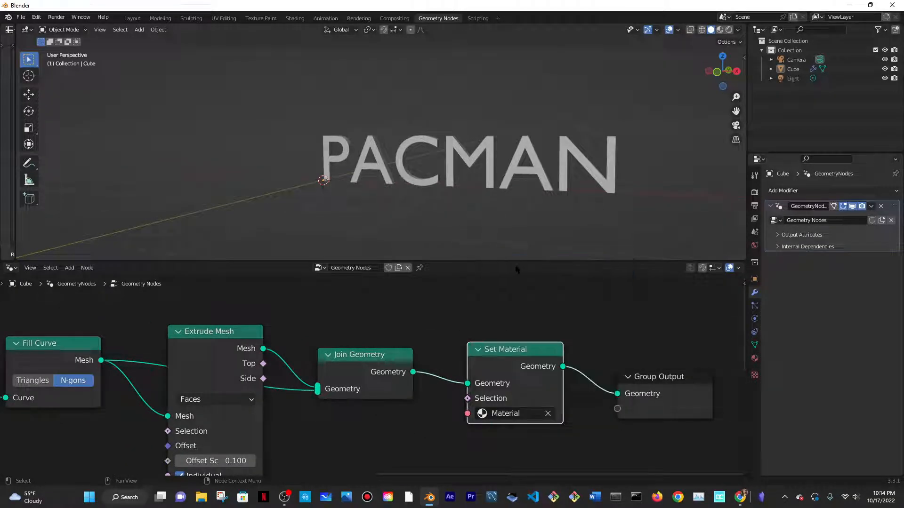
# Load Sega Arcade Font Regular from the Desktop folder as the font of the String to Curves node.
pyautogui.scroll(-2, 358, 358)
pyautogui.moveTo(240, 316); pyautogui.dragTo(649, 289, button='middle')
pyautogui.scroll(4, 379, 375)
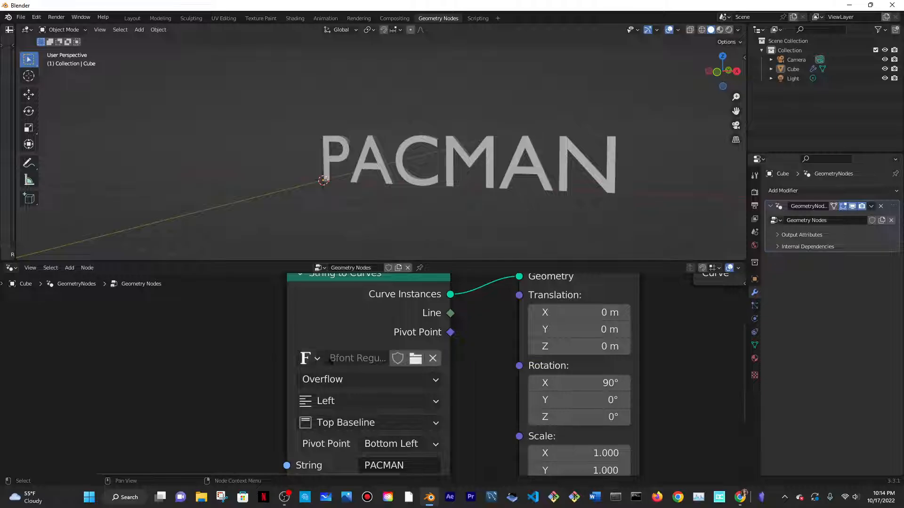
pyautogui.click(415, 359)
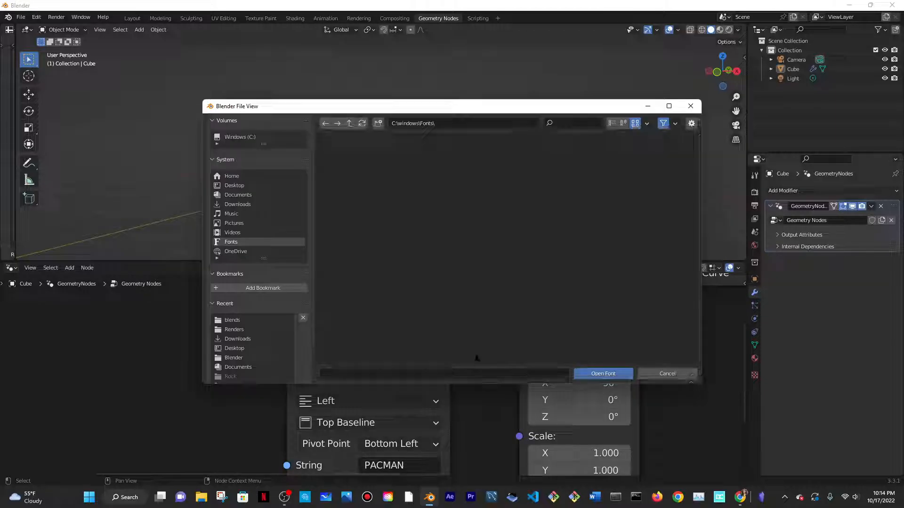
pyautogui.click(252, 185)
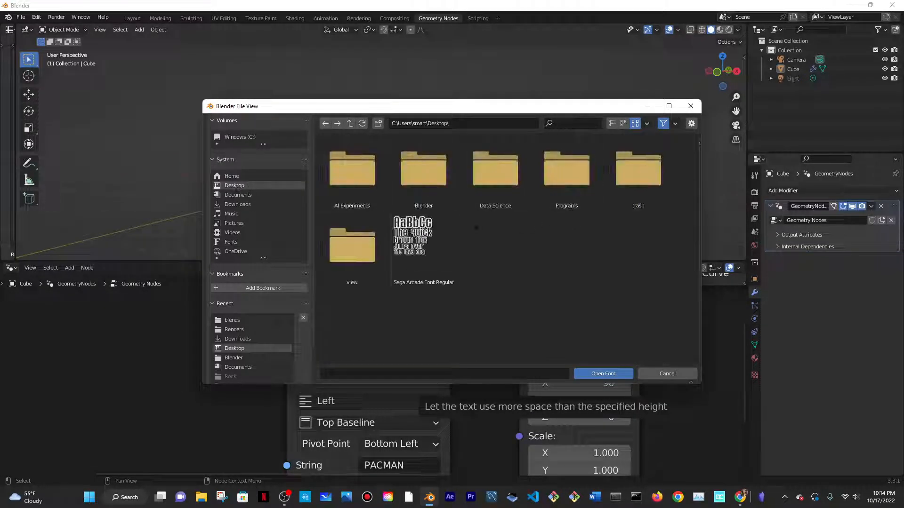
pyautogui.doubleClick(448, 253)
pyautogui.moveTo(443, 192); pyautogui.dragTo(467, 187, button='middle')
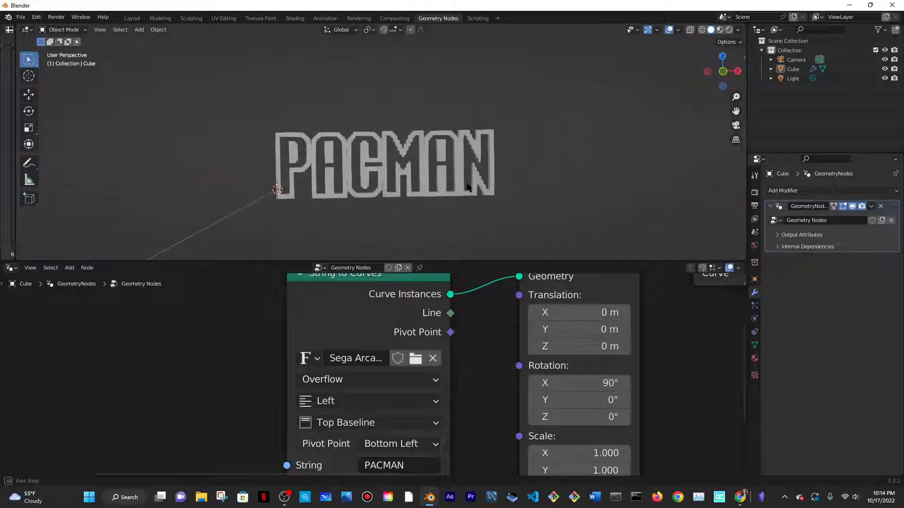
pyautogui.scroll(3, 467, 187)
pyautogui.scroll(-2, 575, 250)
# Show the viewport in material preview and set the text material's base color to yellow, with hue about 0.15 and saturation about 0.96.
pyautogui.scroll(-6, 563, 329)
pyautogui.moveTo(559, 335); pyautogui.dragTo(135, 375, button='middle')
pyautogui.scroll(-2, 570, 325)
pyautogui.moveTo(595, 334); pyautogui.dragTo(492, 340, button='middle')
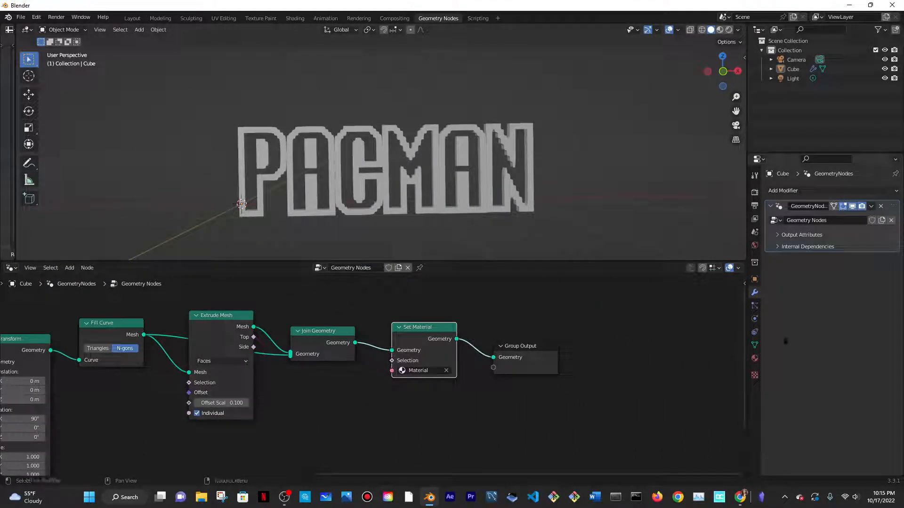
pyautogui.click(754, 359)
pyautogui.click(842, 331)
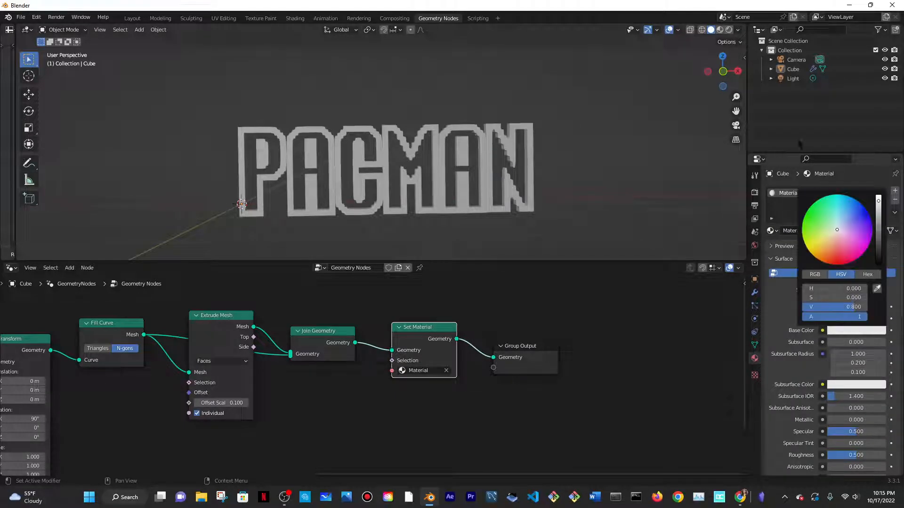
pyautogui.click(719, 30)
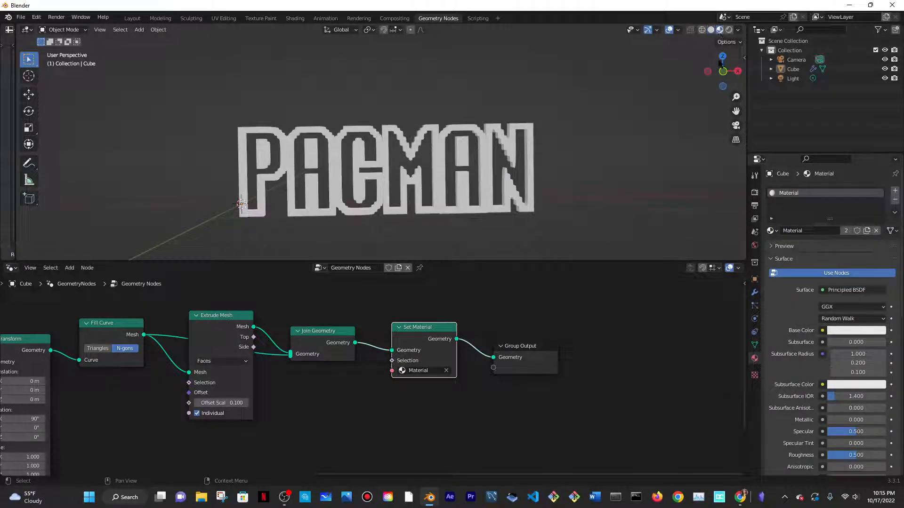
pyautogui.click(867, 332)
pyautogui.moveTo(838, 233)
pyautogui.mouseDown()
pyautogui.moveTo(833, 258)
pyautogui.moveTo(812, 244)
pyautogui.mouseUp()
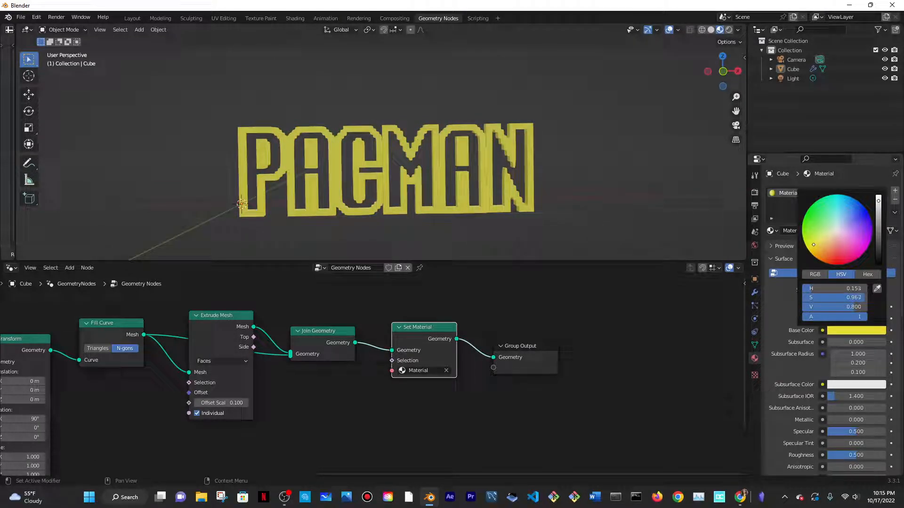
pyautogui.scroll(-4, 433, 177)
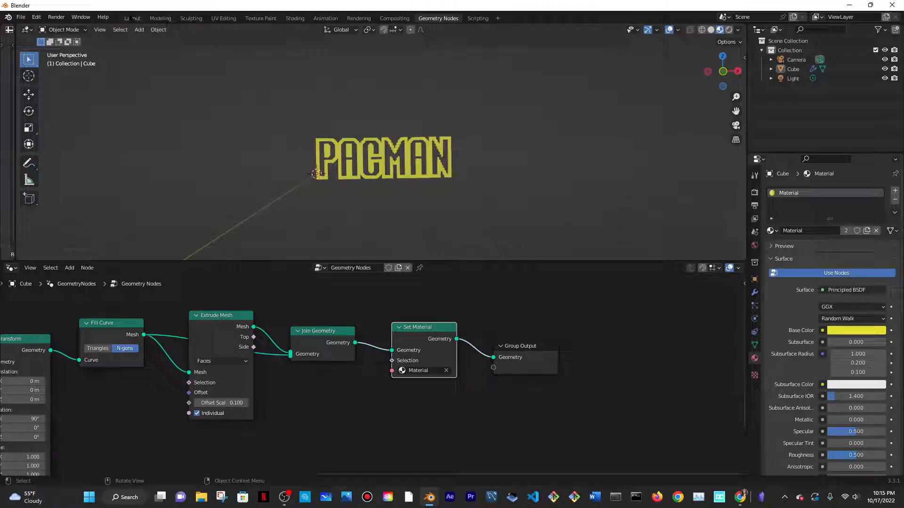
# Switch to the Layout workspace, add a plane mesh and scale it by 3.
pyautogui.click(132, 18)
pyautogui.moveTo(499, 198); pyautogui.dragTo(372, 273, button='middle')
pyautogui.hotkey('shift', 'a')
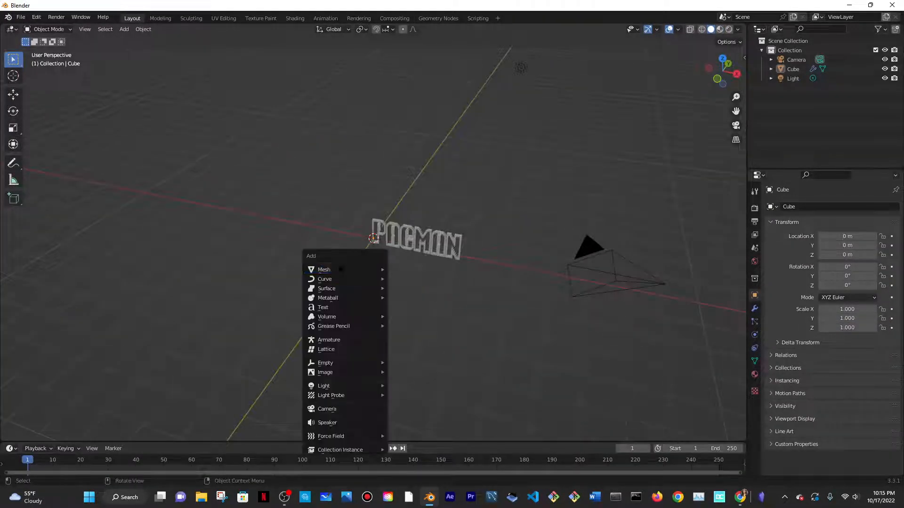
pyautogui.moveTo(341, 270)
pyautogui.click(414, 56)
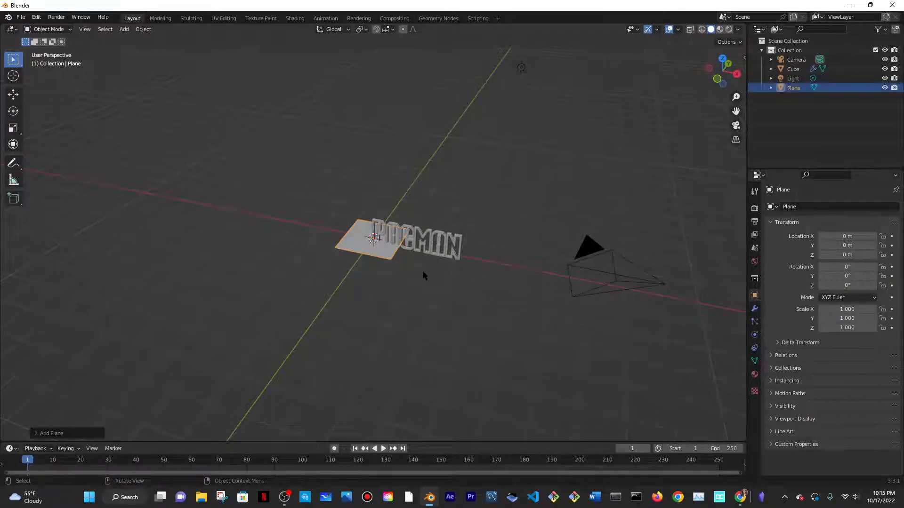
pyautogui.write('s3')
pyautogui.press('Return')
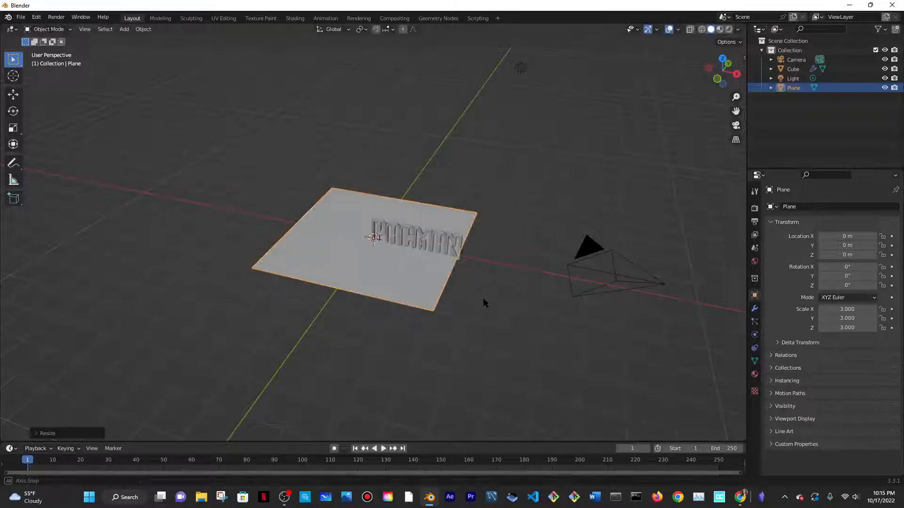
# Move the plane along the X axis to about 1.58 m so that it sits centred under the text.
pyautogui.moveTo(484, 302); pyautogui.dragTo(475, 289, button='middle')
pyautogui.scroll(5, 475, 287)
pyautogui.press('g')
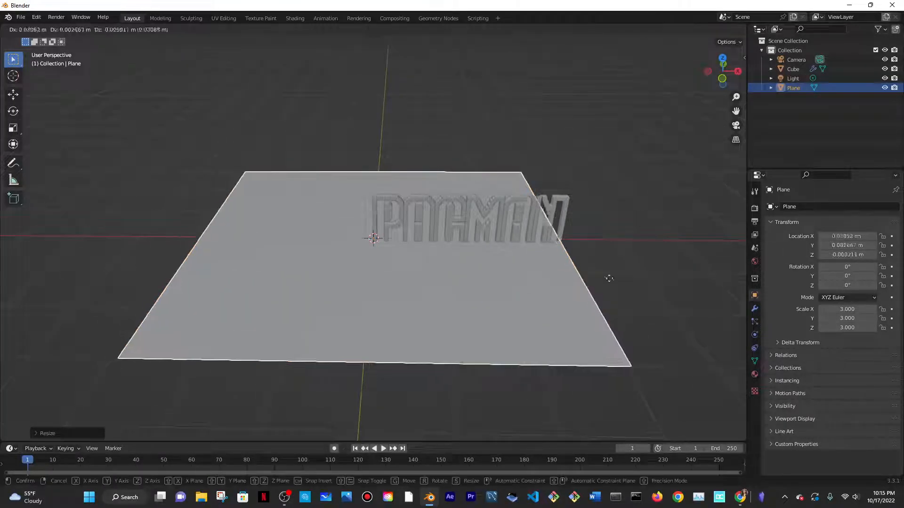
pyautogui.press('x')
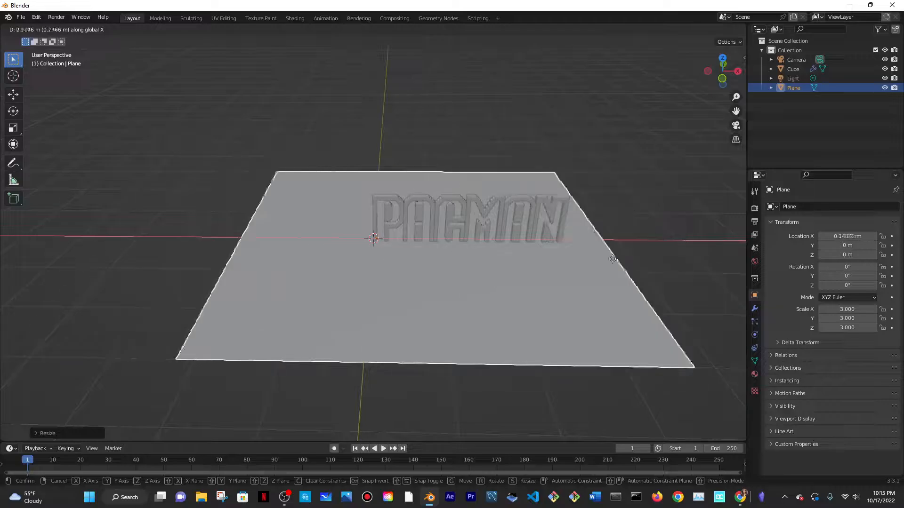
pyautogui.click(568, 256)
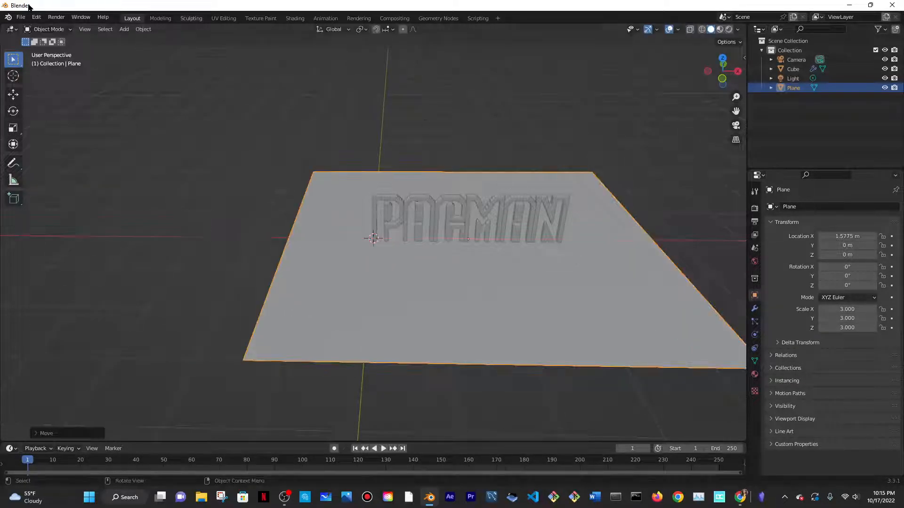
# Extrude the plane's back edge about 3.8 m upward along Z in Edit Mode and return to Object Mode.
pyautogui.click(47, 29)
pyautogui.click(52, 51)
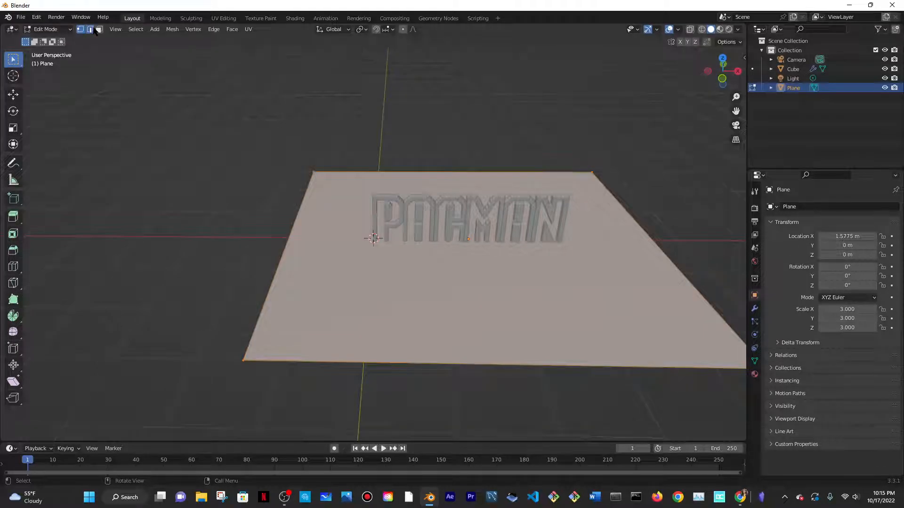
pyautogui.click(91, 29)
pyautogui.moveTo(336, 218); pyautogui.dragTo(407, 218, button='middle')
pyautogui.click(267, 163)
pyautogui.scroll(-4, 473, 233)
pyautogui.moveTo(473, 233); pyautogui.dragTo(434, 242, button='middle')
pyautogui.press('e')
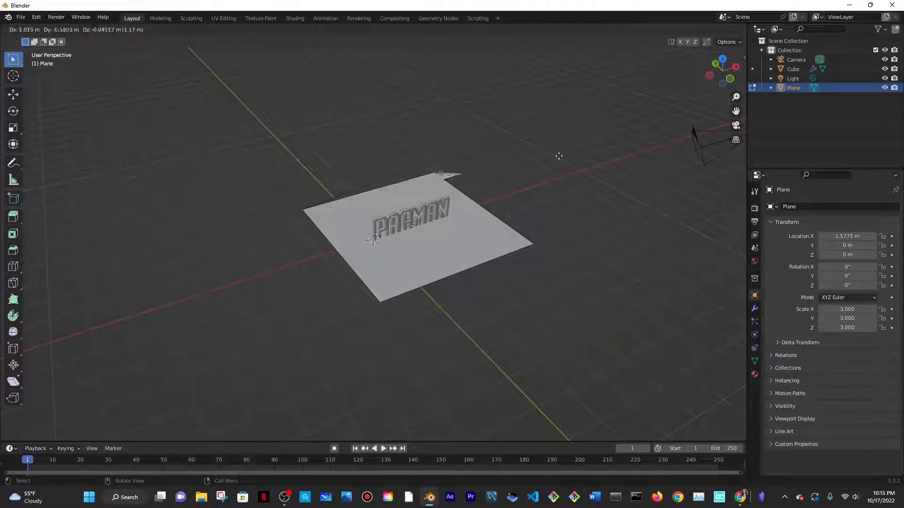
pyautogui.press('z')
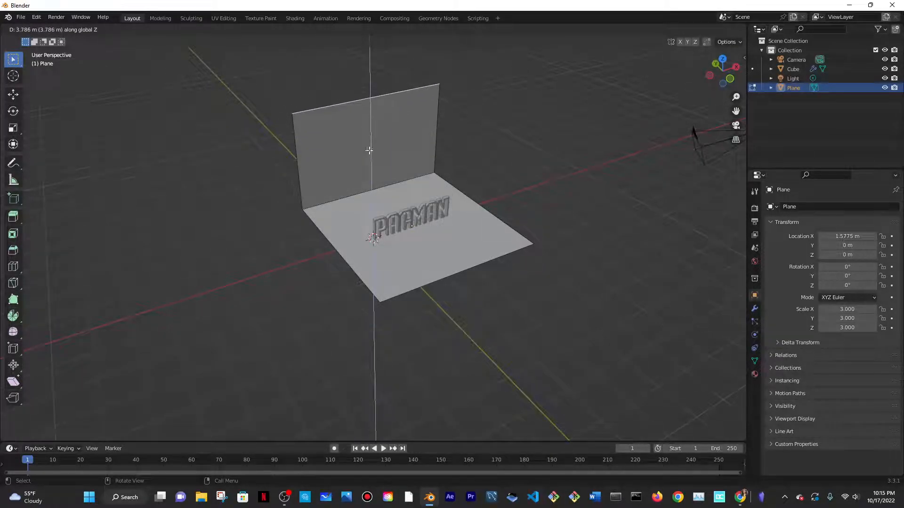
pyautogui.click(369, 145)
pyautogui.moveTo(369, 146); pyautogui.dragTo(581, 177, button='middle')
pyautogui.click(53, 29)
pyautogui.click(52, 40)
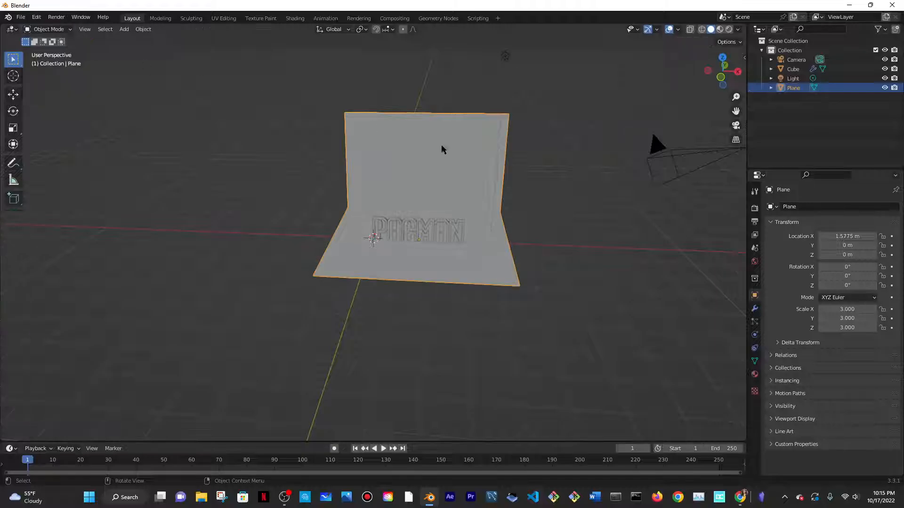
# Add a Bevel modifier to the backdrop plane with an amount of 0.57 m and 39 segments, and apply it.
pyautogui.click(755, 308)
pyautogui.moveTo(725, 250); pyautogui.dragTo(590, 262, button='middle')
pyautogui.click(799, 207)
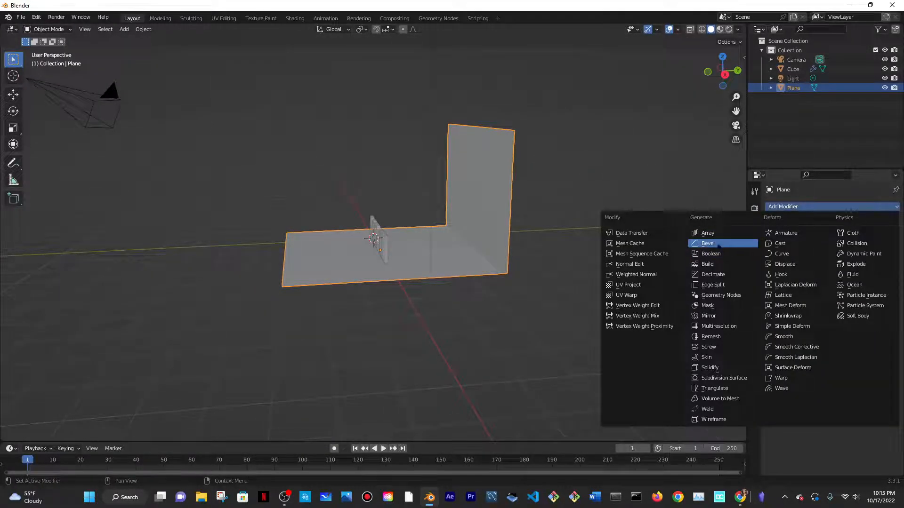
pyautogui.click(711, 243)
pyautogui.moveTo(847, 258); pyautogui.dragTo(872, 272)
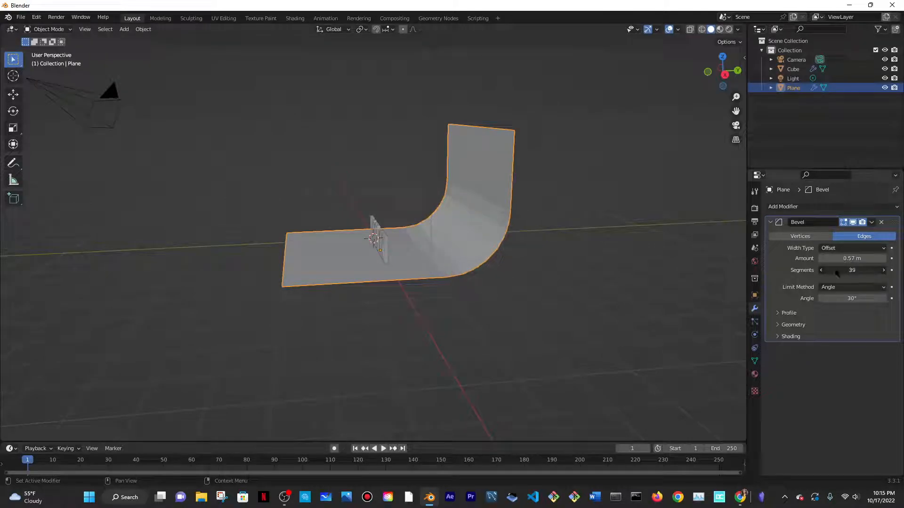
pyautogui.click(872, 222)
pyautogui.click(819, 234)
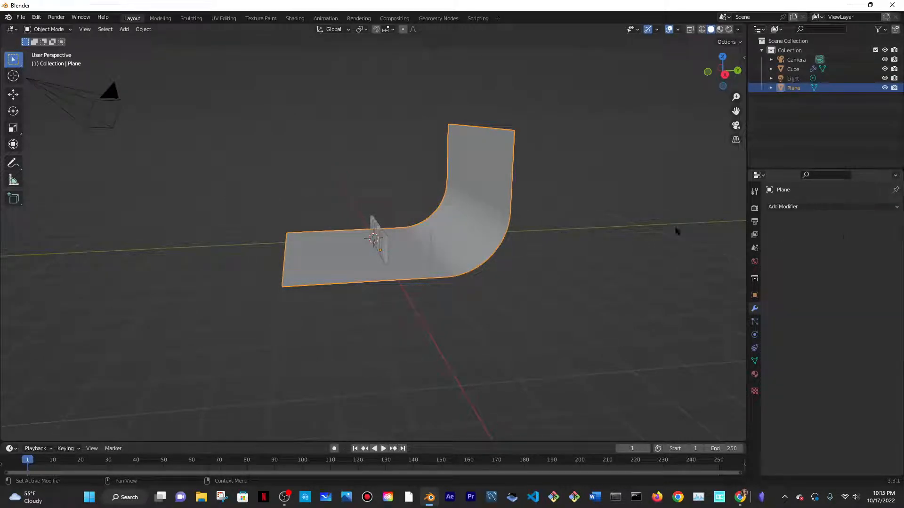
# Apply Shade Smooth to the curved backdrop.
pyautogui.moveTo(676, 228); pyautogui.dragTo(549, 238, button='middle')
pyautogui.scroll(4, 549, 238)
pyautogui.moveTo(495, 143); pyautogui.dragTo(415, 264, button='middle')
pyautogui.moveTo(407, 224); pyautogui.dragTo(412, 210, button='middle')
pyautogui.scroll(7, 411, 210)
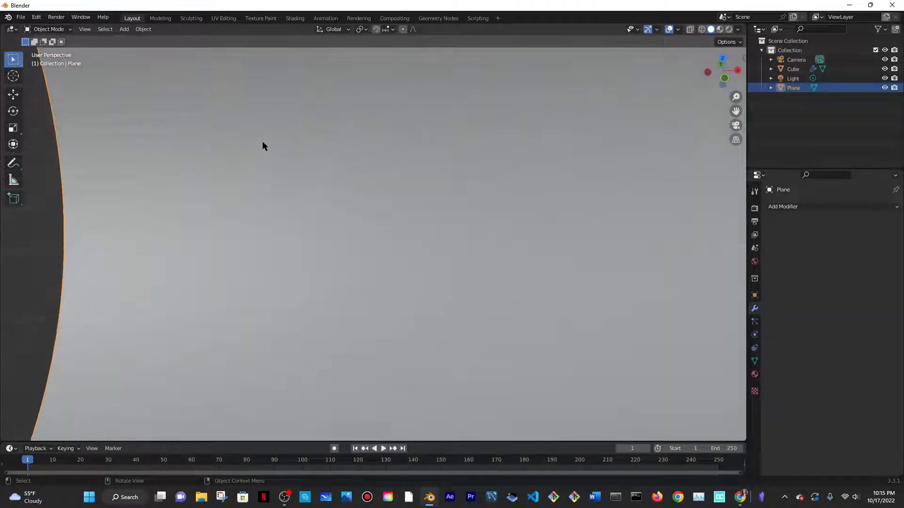
pyautogui.rightClick(289, 134)
pyautogui.click(289, 134)
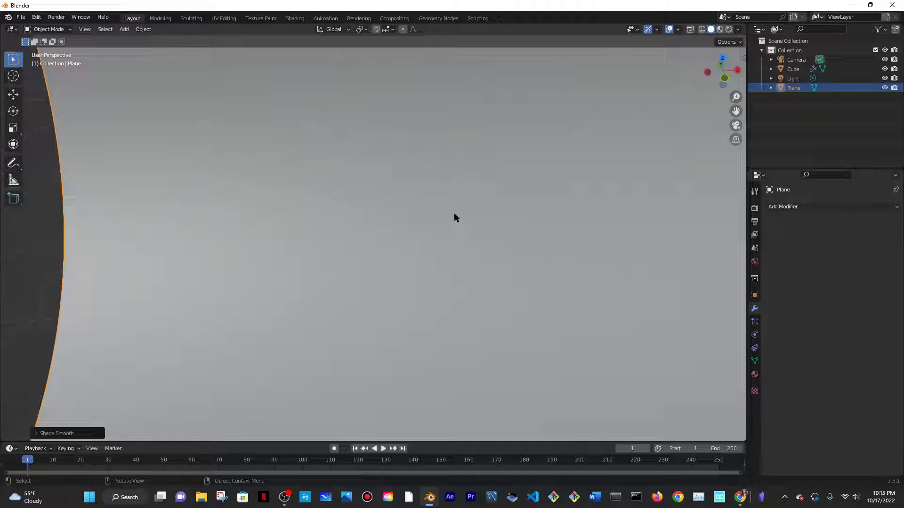
pyautogui.scroll(-10, 452, 214)
pyautogui.scroll(1, 686, 172)
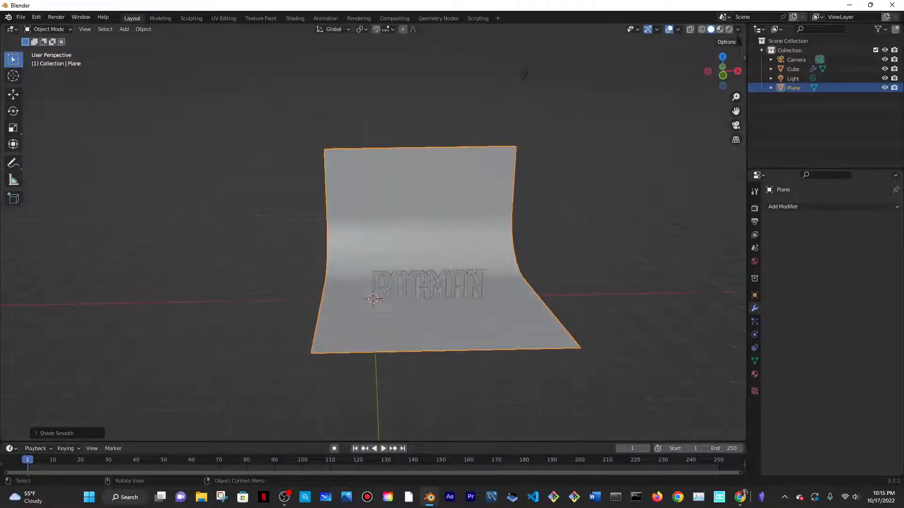
# Switch the viewport to rendered shading and delete the existing light from the scene.
pyautogui.click(729, 29)
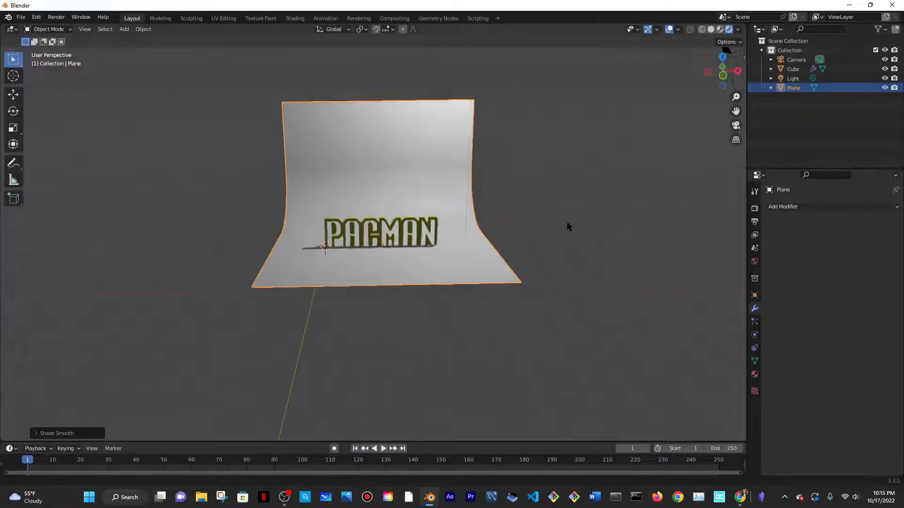
pyautogui.moveTo(567, 226); pyautogui.dragTo(461, 220, button='middle')
pyautogui.click(418, 136)
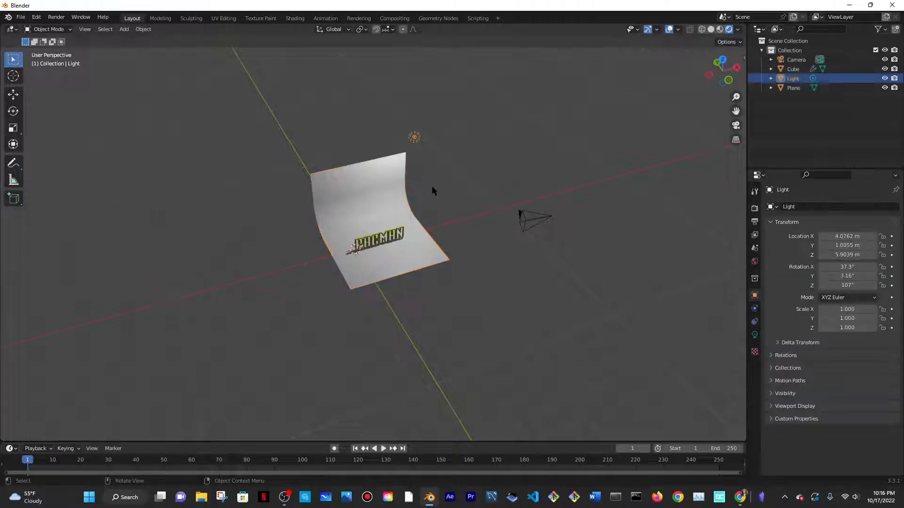
pyautogui.moveTo(431, 189)
pyautogui.mouseDown(button='middle')
pyautogui.moveTo(466, 198)
pyautogui.moveTo(443, 176)
pyautogui.mouseUp(button='middle')
pyautogui.press('x')
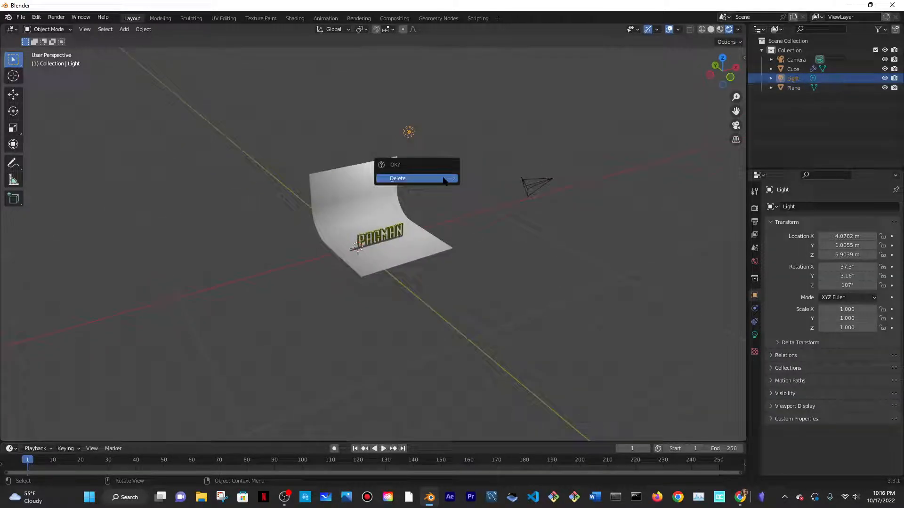
pyautogui.click(445, 179)
# Add an area light and raise it along the Z axis to about 1.7 m.
pyautogui.moveTo(448, 280); pyautogui.dragTo(404, 273, button='middle')
pyautogui.hotkey('shift', 'a')
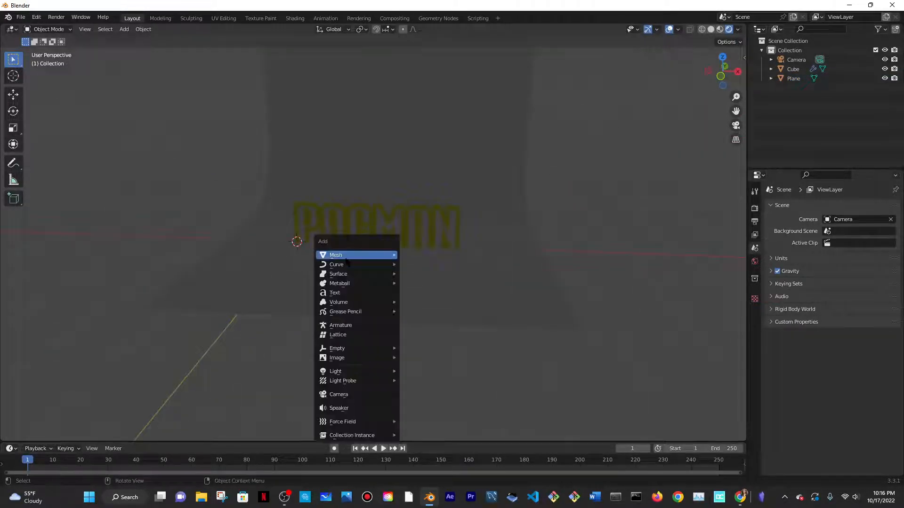
pyautogui.moveTo(367, 371)
pyautogui.click(419, 401)
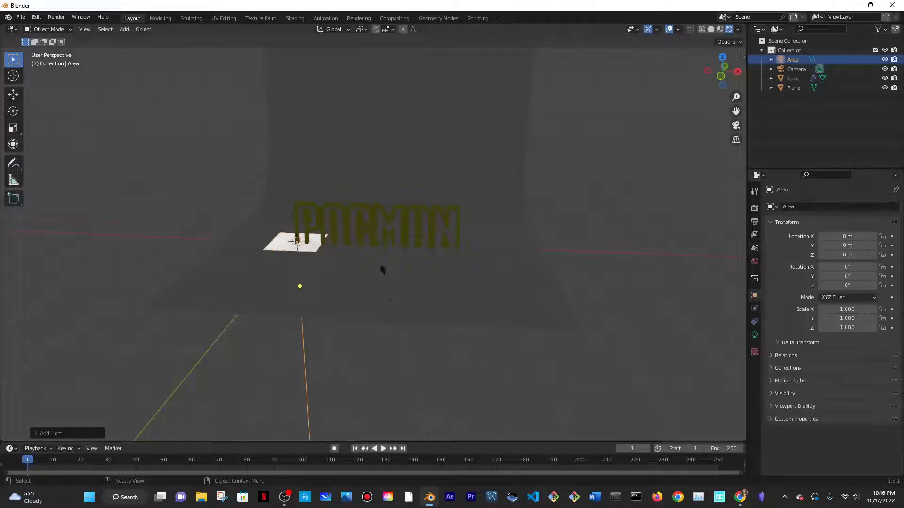
pyautogui.scroll(-4, 379, 257)
pyautogui.press('g')
pyautogui.press('z')
pyautogui.click(375, 188)
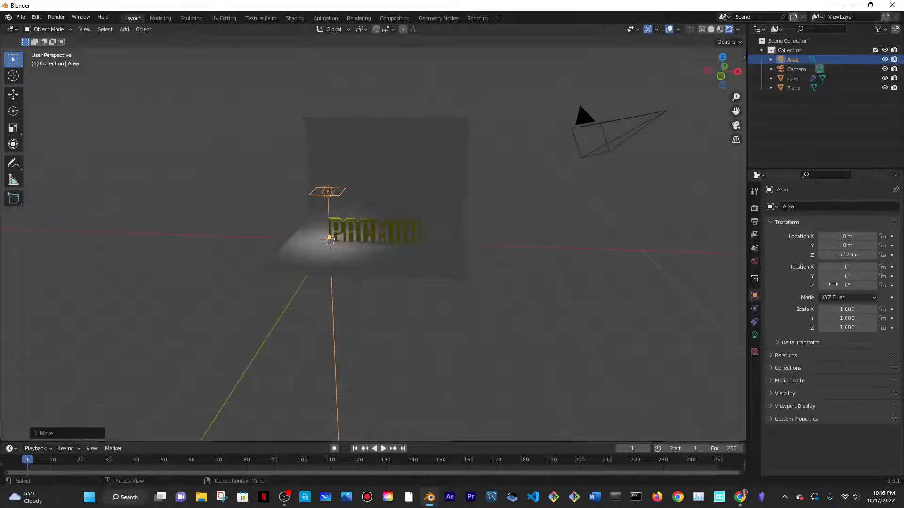
# Set the area light's power to 500 W.
pyautogui.click(755, 335)
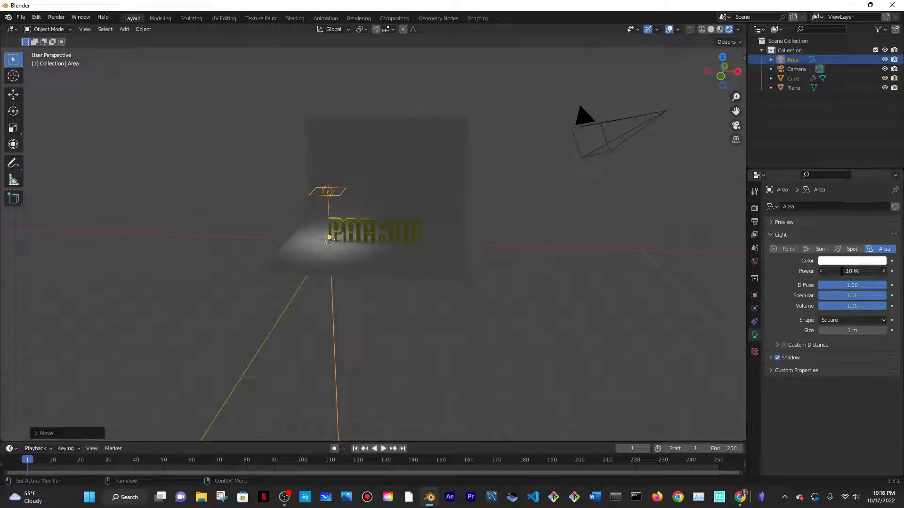
pyautogui.click(850, 276)
pyautogui.write('500')
pyautogui.press('Return')
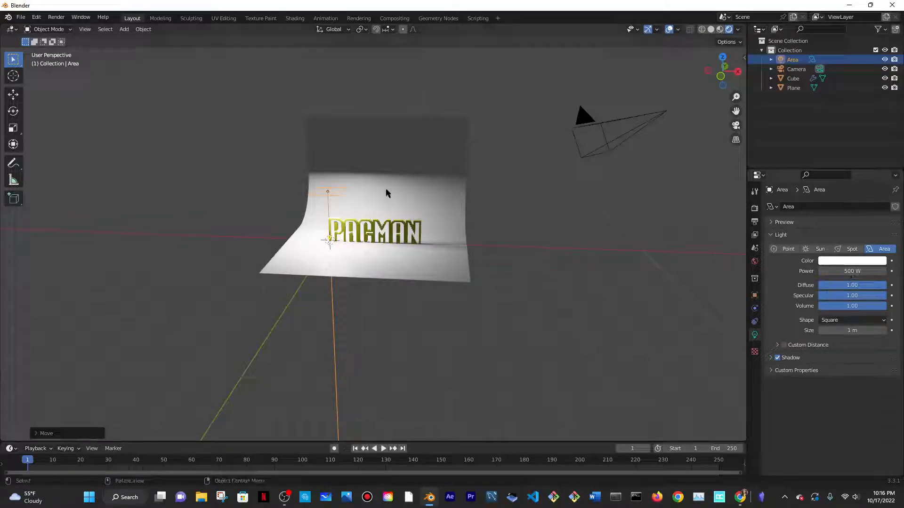
# Raise the area light about 2 m further along Z, near the top of the backdrop.
pyautogui.press('g')
pyautogui.press('z')
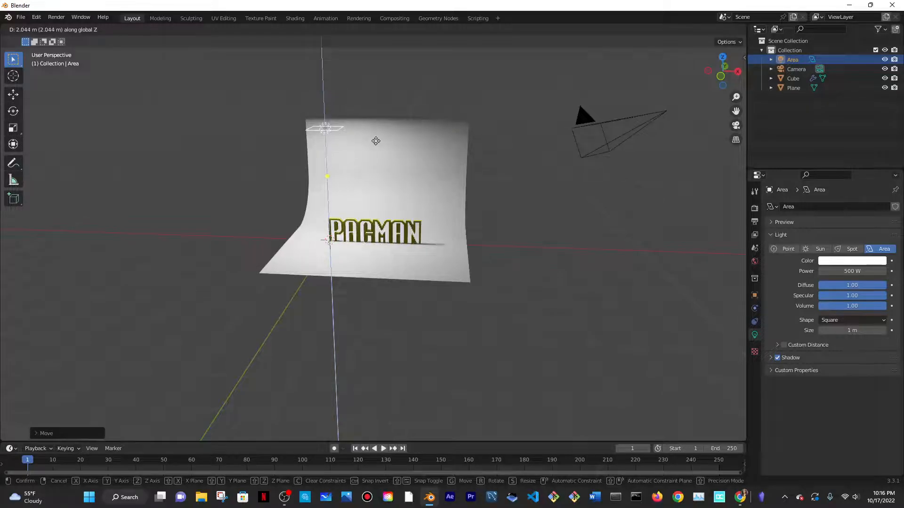
pyautogui.click(375, 141)
pyautogui.moveTo(460, 232); pyautogui.dragTo(460, 220, button='middle')
pyautogui.scroll(4, 460, 220)
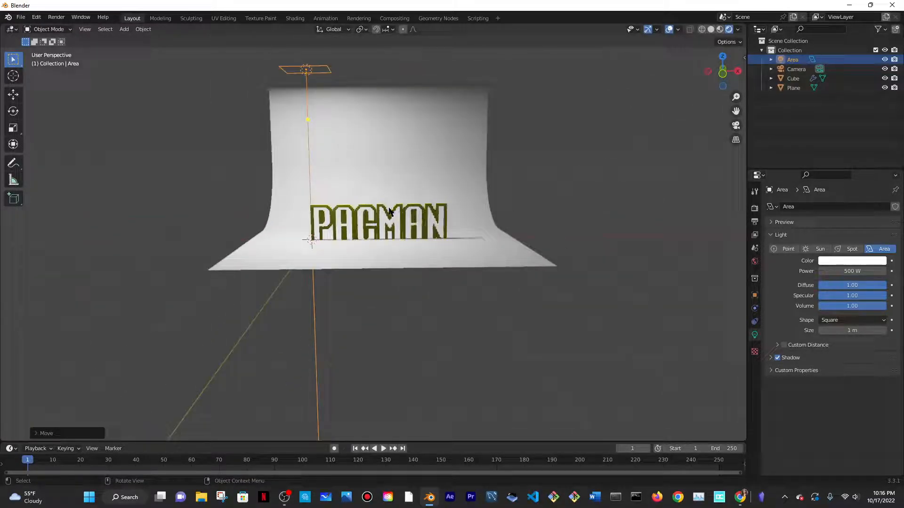
# Duplicate the area light along the X axis and place the copy above the N of the PACMAN text.
pyautogui.hotkey('shift', 'd')
pyautogui.press('x')
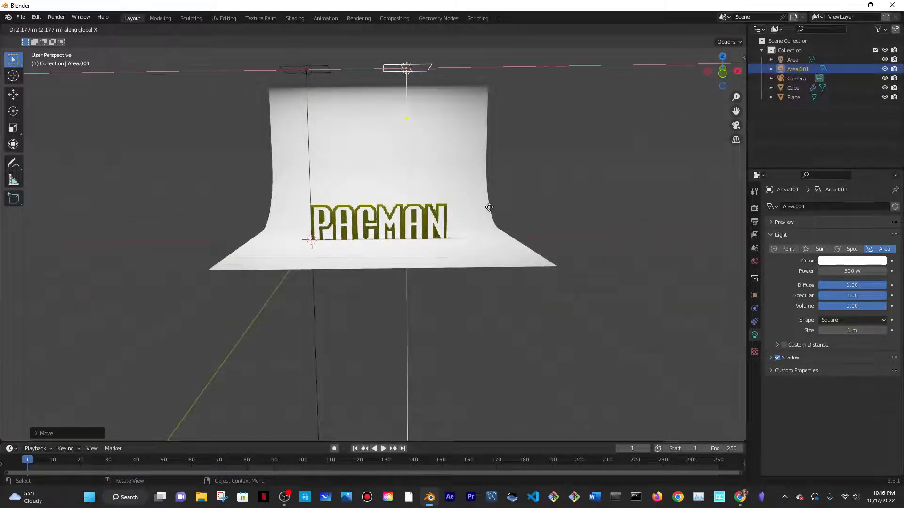
pyautogui.click(530, 205)
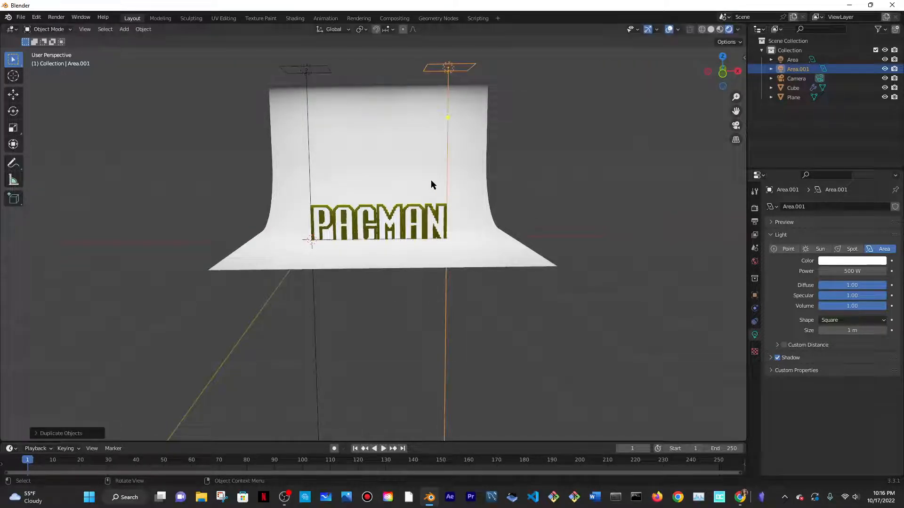
pyautogui.moveTo(400, 185); pyautogui.dragTo(394, 217, button='middle')
pyautogui.scroll(2, 390, 211)
pyautogui.scroll(-3, 389, 213)
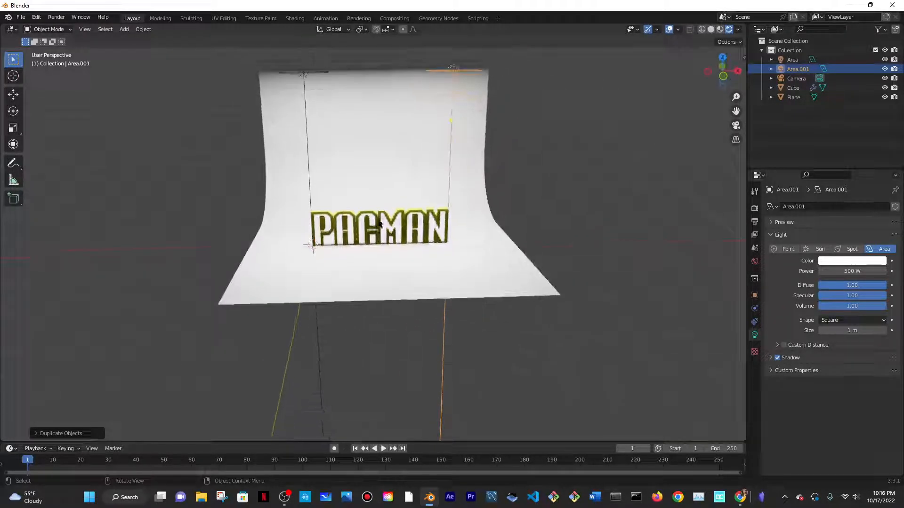
# Lower the backdrop plane about 0.2 m along Z so that it sits just beneath the text.
pyautogui.click(394, 217)
pyautogui.press('g')
pyautogui.press('z')
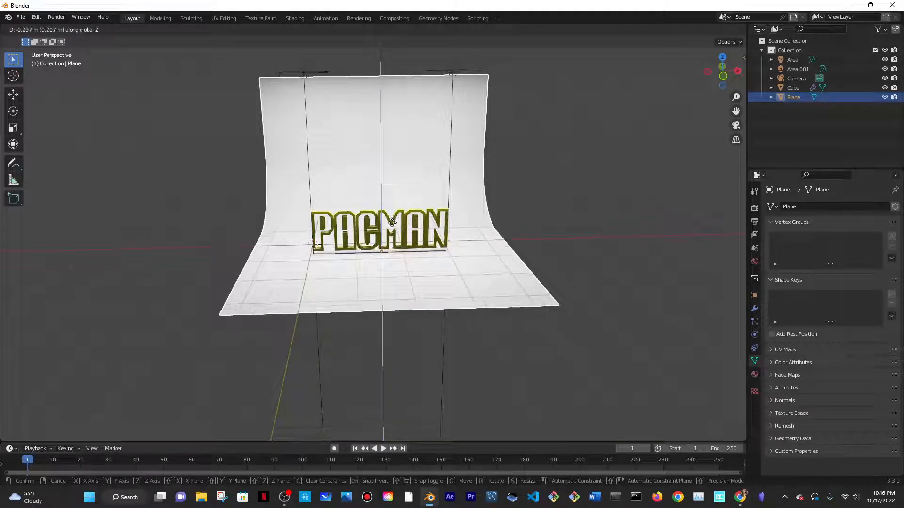
pyautogui.click(392, 219)
pyautogui.moveTo(392, 219); pyautogui.dragTo(405, 246, button='middle')
pyautogui.scroll(4, 461, 238)
pyautogui.scroll(-6, 402, 238)
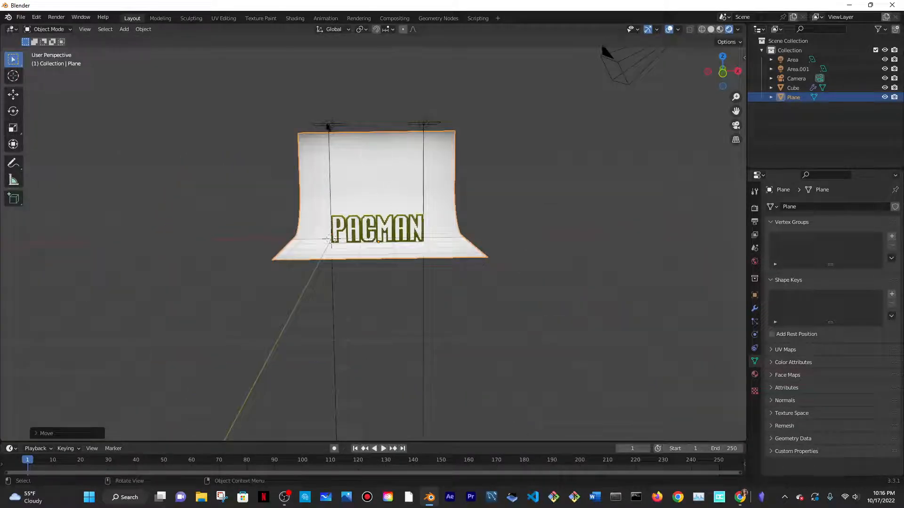
# Change the colour of the area light above the P to a golden yellow.
pyautogui.click(336, 126)
pyautogui.click(823, 261)
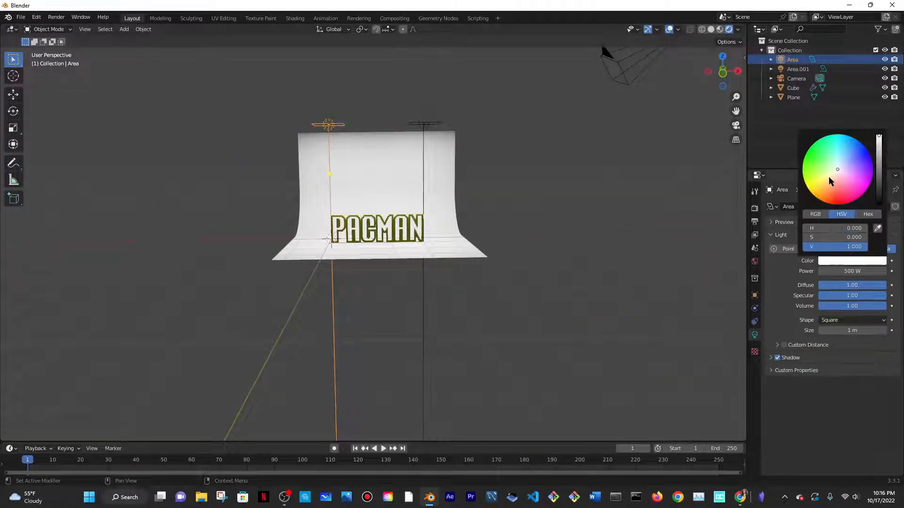
pyautogui.click(836, 196)
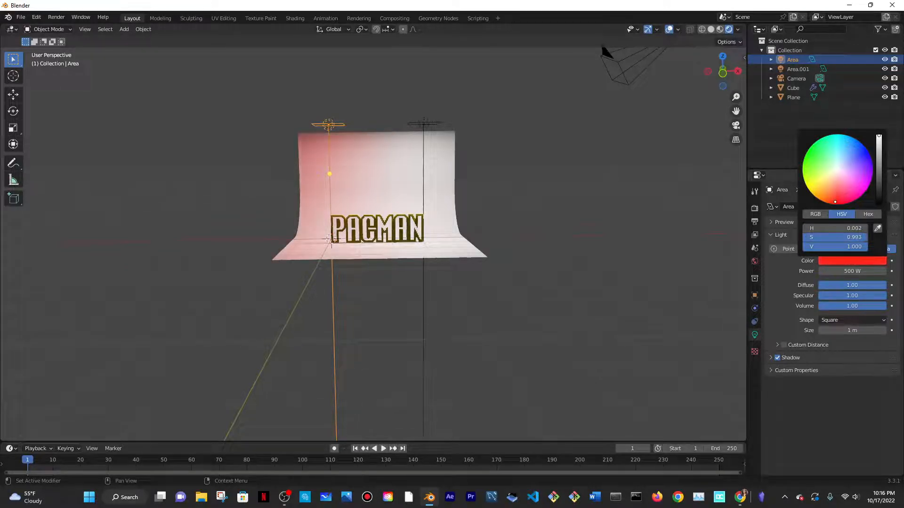
pyautogui.moveTo(835, 202); pyautogui.dragTo(823, 190)
pyautogui.scroll(4, 479, 198)
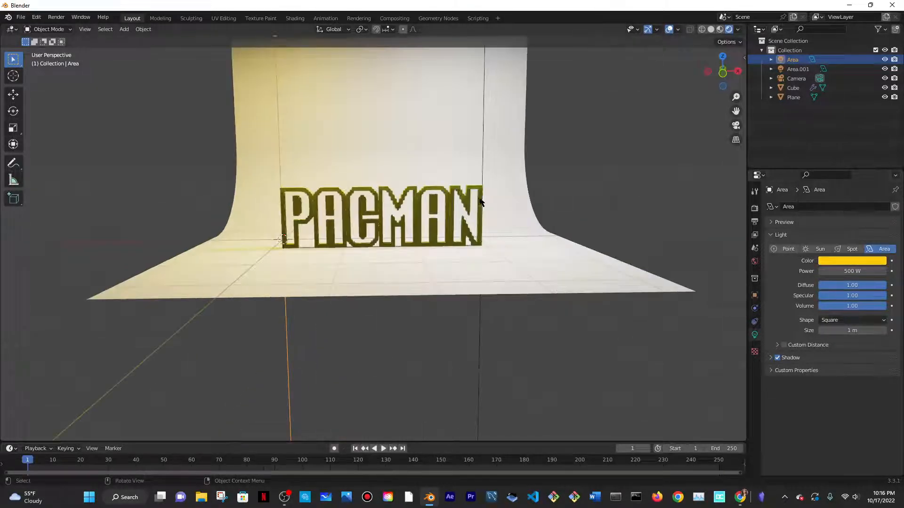
# Give the backdrop plane a new material and set its Metallic value to 1.0.
pyautogui.click(419, 138)
pyautogui.scroll(-3, 539, 148)
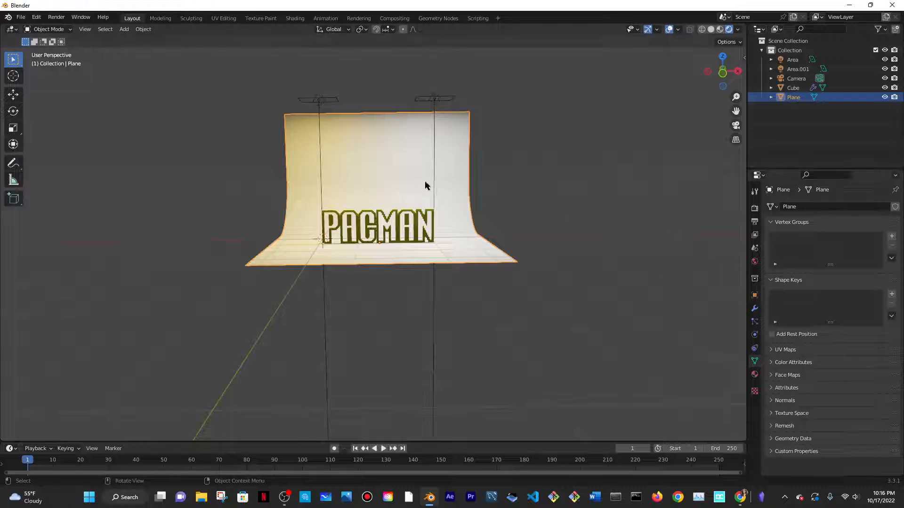
pyautogui.click(755, 374)
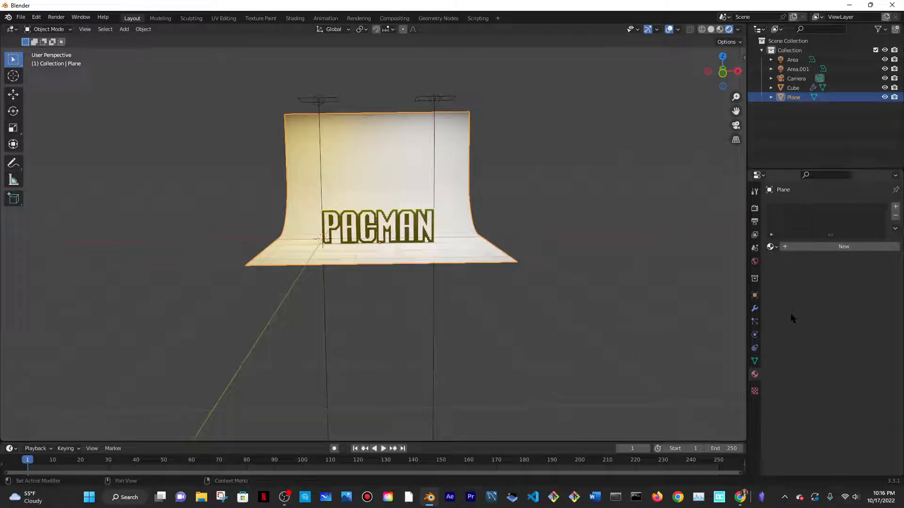
pyautogui.click(799, 246)
pyautogui.scroll(-5, 823, 339)
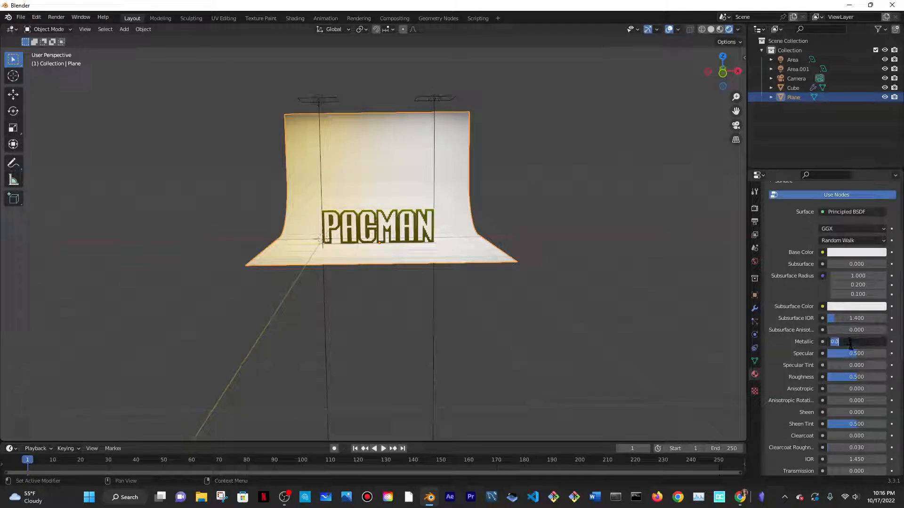
pyautogui.press('Return')
# Reduce the backdrop material's Roughness to about 0.248.
pyautogui.scroll(-3, 853, 311)
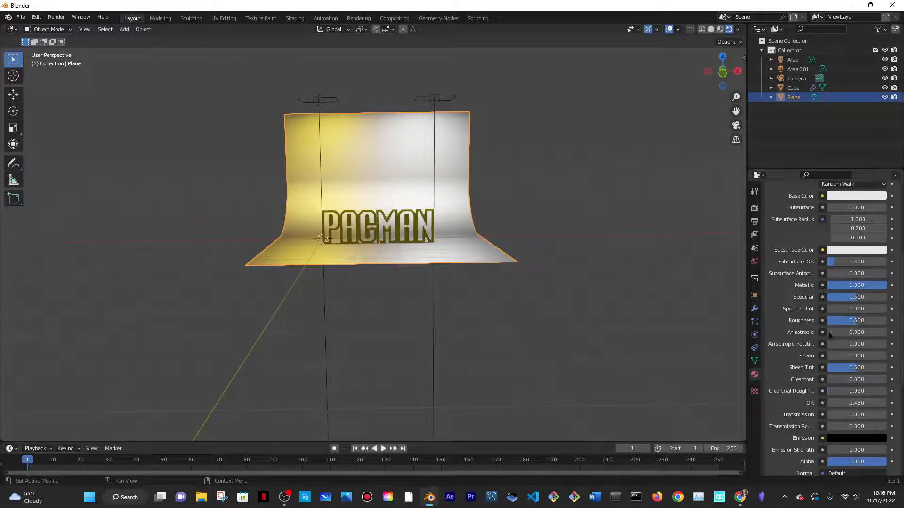
pyautogui.moveTo(860, 321); pyautogui.dragTo(843, 321)
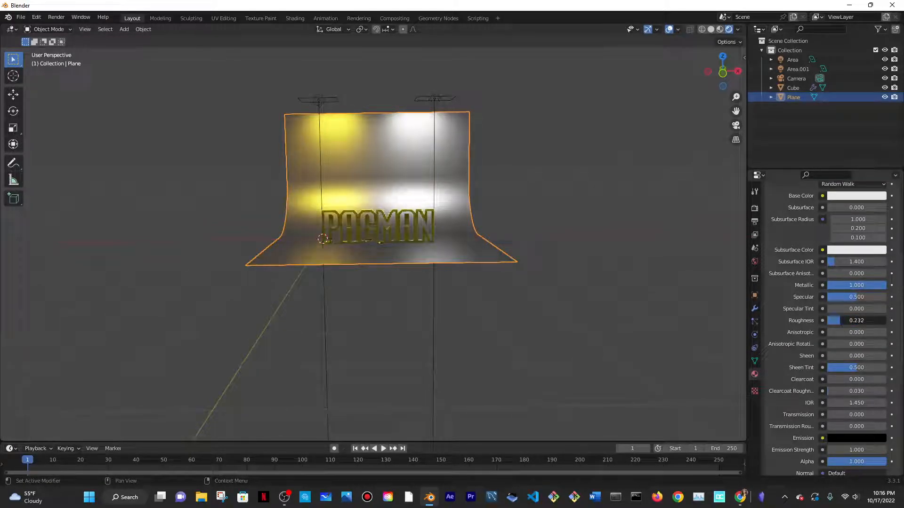
pyautogui.scroll(4, 503, 217)
pyautogui.scroll(-3, 423, 219)
pyautogui.moveTo(408, 209); pyautogui.dragTo(408, 226, button='middle')
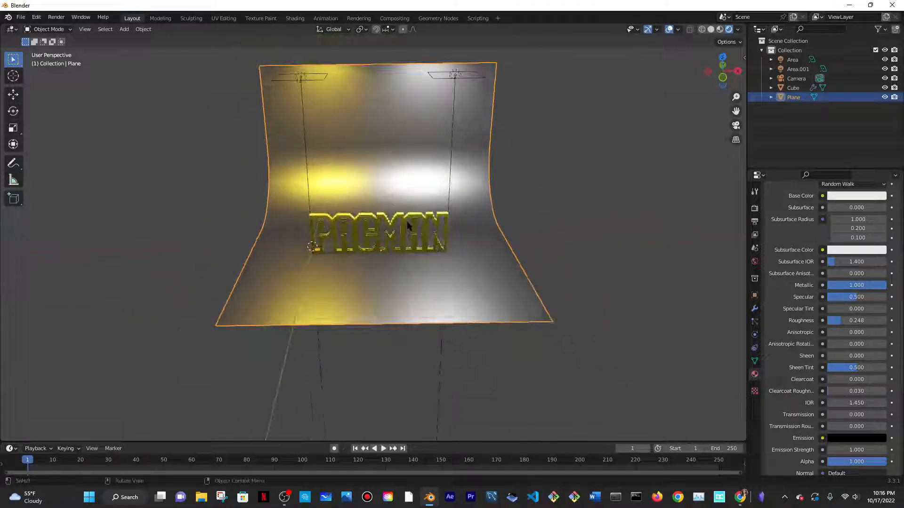
# Lower the white area light along Z to roughly halfway between the backdrop's top edge and the text.
pyautogui.click(453, 75)
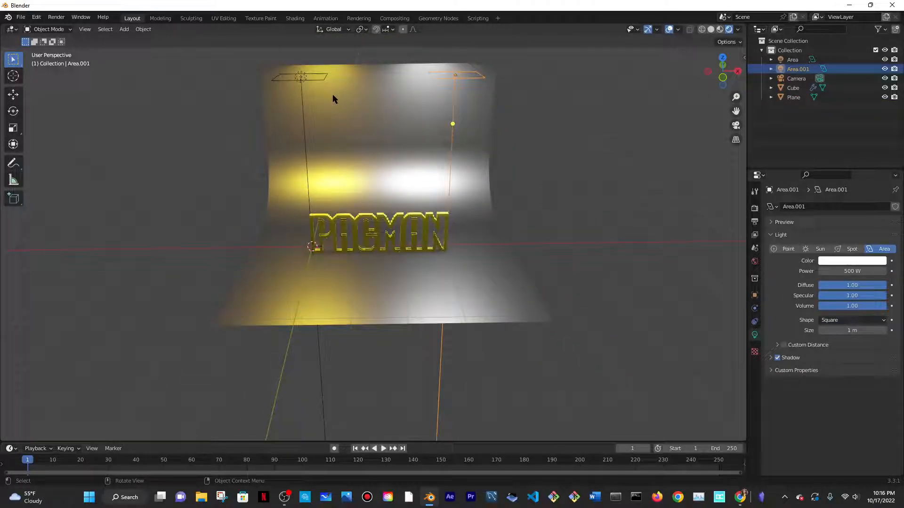
pyautogui.press('g')
pyautogui.press('z')
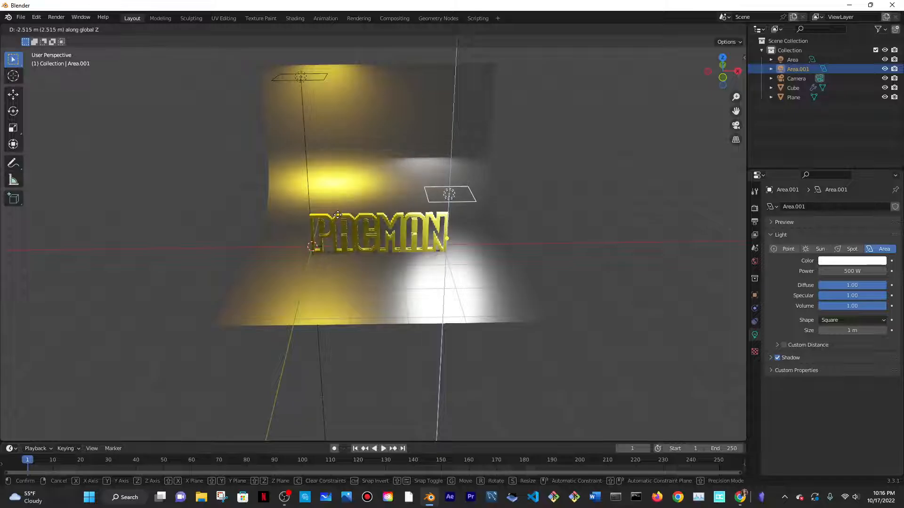
pyautogui.click(347, 175)
# Lower the yellow area light along Z to a little below the white light's height.
pyautogui.click(292, 76)
pyautogui.press('g')
pyautogui.press('z')
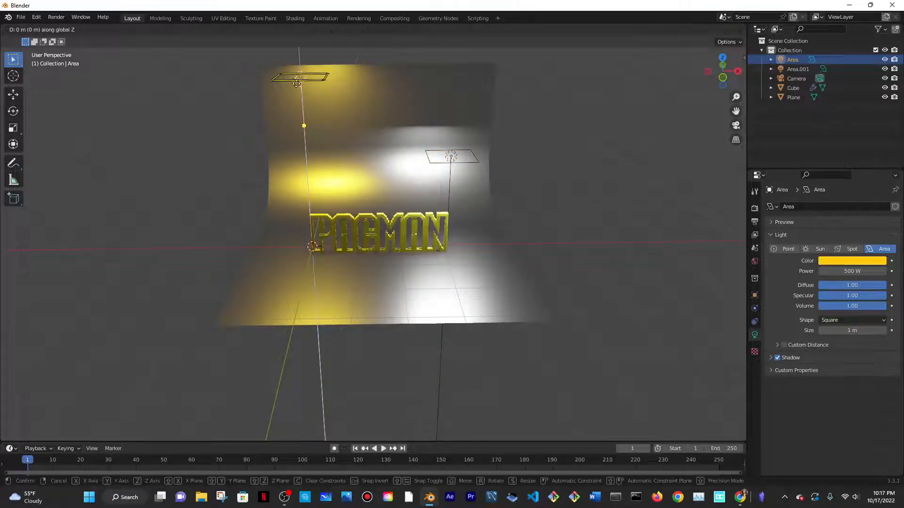
pyautogui.click(302, 179)
pyautogui.moveTo(540, 246); pyautogui.dragTo(487, 201, button='middle')
# Change the white area light's colour to magenta with hue 0.925, saturation 1.0 and value 1.0.
pyautogui.click(481, 98)
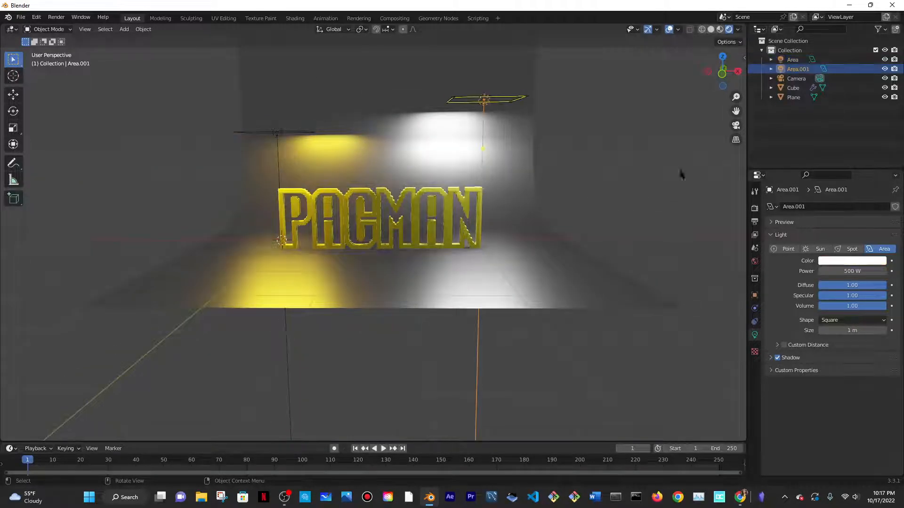
pyautogui.click(852, 260)
pyautogui.click(832, 190)
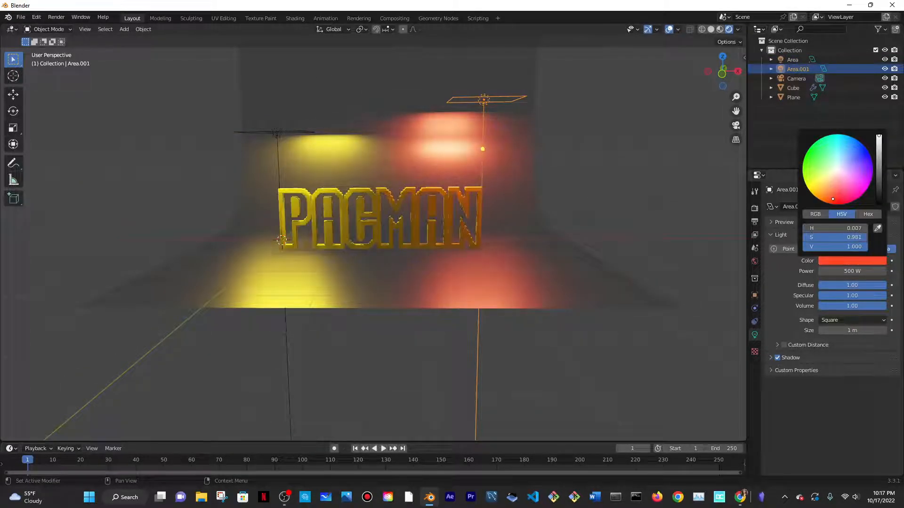
pyautogui.click(819, 197)
pyautogui.moveTo(819, 198)
pyautogui.mouseDown()
pyautogui.moveTo(844, 203)
pyautogui.moveTo(866, 183)
pyautogui.moveTo(818, 143)
pyautogui.moveTo(861, 196)
pyautogui.mouseUp()
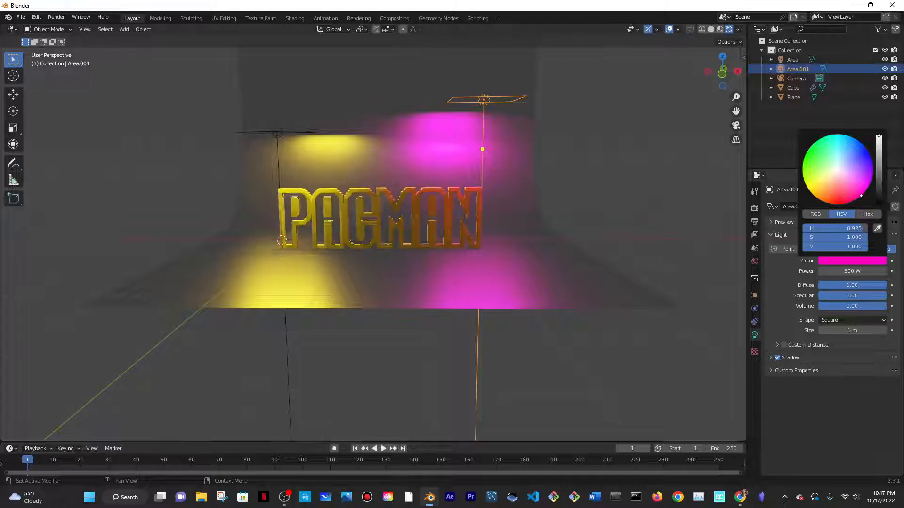
# Reposition the yellow area light slightly inward along X and low along Z, just above the P.
pyautogui.click(287, 134)
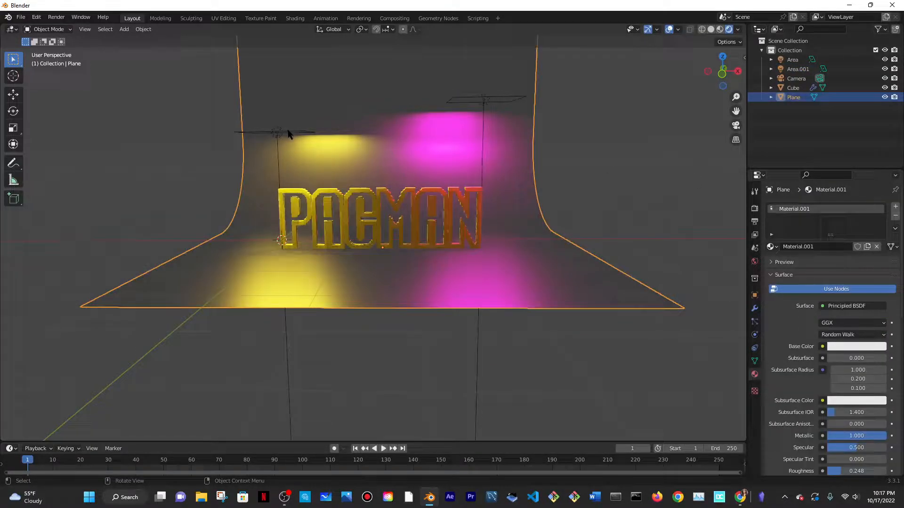
pyautogui.moveTo(288, 134); pyautogui.dragTo(291, 107)
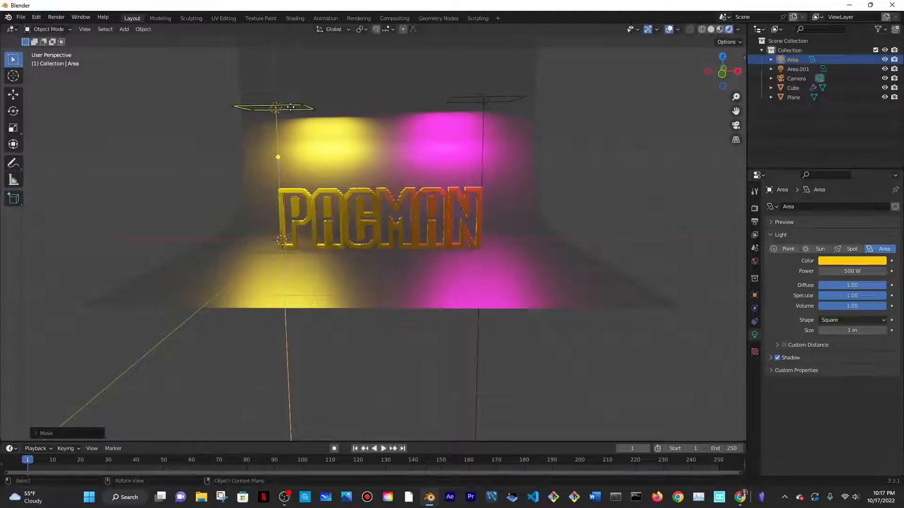
pyautogui.press('g')
pyautogui.press('x')
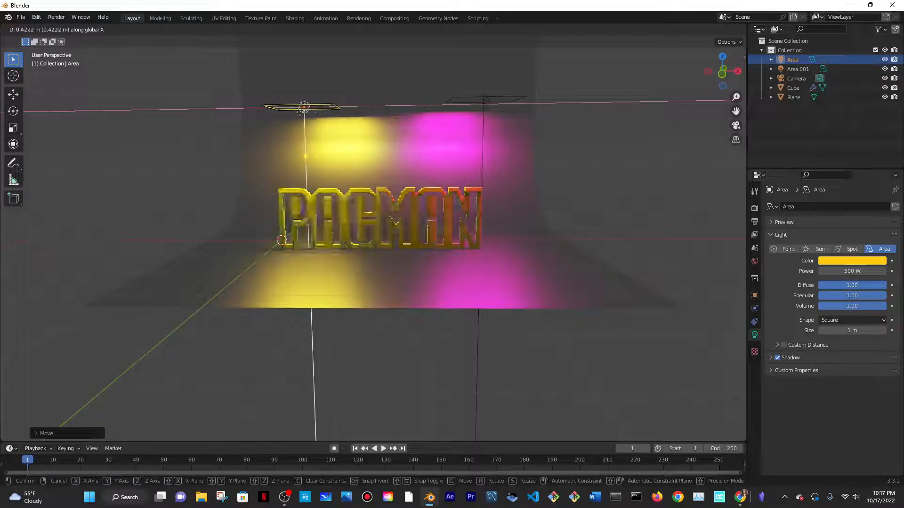
pyautogui.press('z')
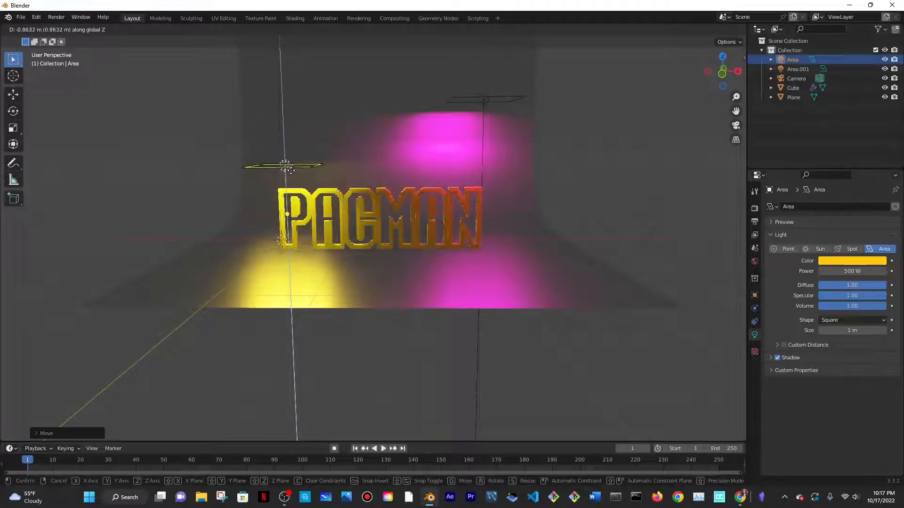
pyautogui.click(288, 147)
# Lower the magenta area light along Z until it is level with the yellow area light above the text.
pyautogui.click(485, 97)
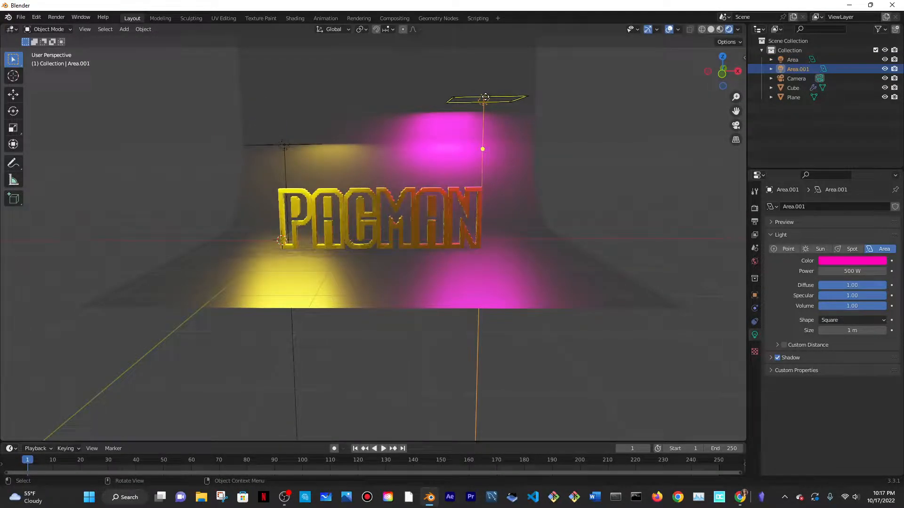
pyautogui.press('g')
pyautogui.press('z')
pyautogui.click(446, 206)
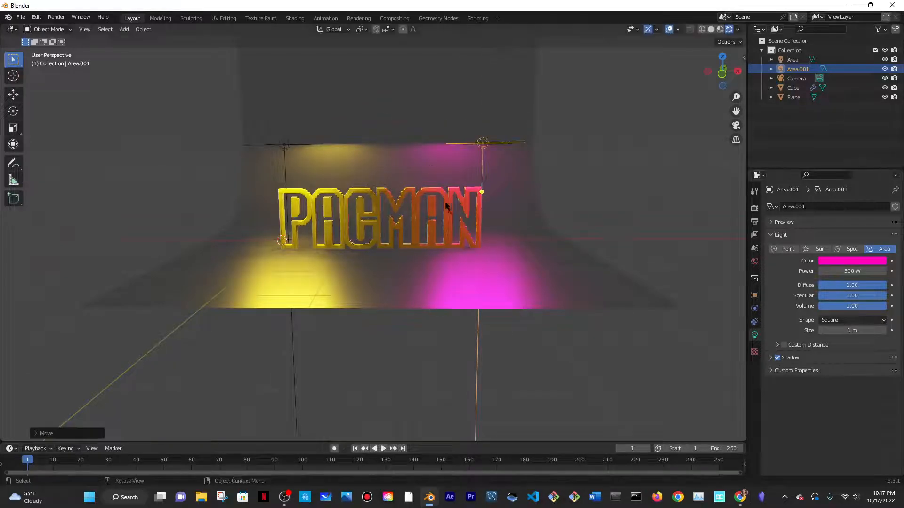
pyautogui.moveTo(445, 206); pyautogui.dragTo(445, 226, button='middle')
pyautogui.scroll(3, 406, 190)
pyautogui.scroll(-3, 406, 191)
# Duplicate the magenta area light and rotate the copy about X until it faces the text horizontally.
pyautogui.moveTo(406, 191); pyautogui.dragTo(455, 208, button='middle')
pyautogui.scroll(-2, 498, 212)
pyautogui.hotkey('shift', 'd')
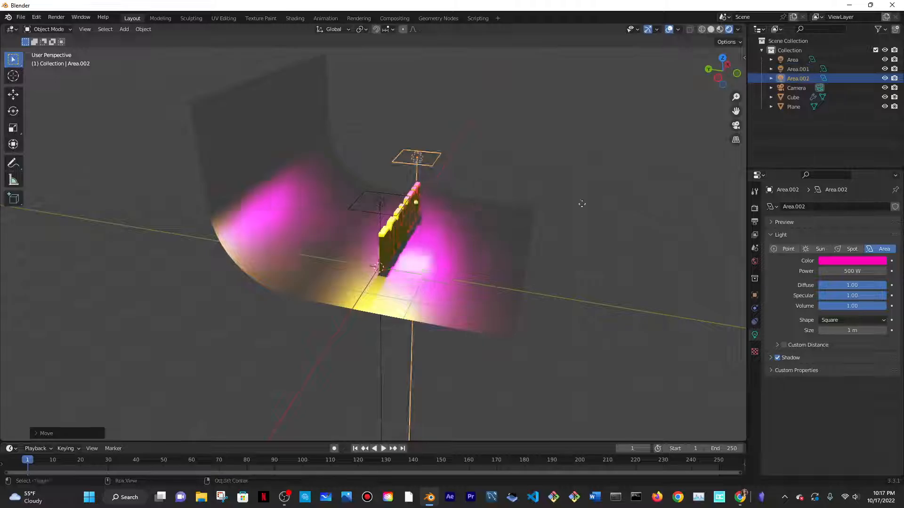
pyautogui.press('Escape')
pyautogui.press('r')
pyautogui.press('x')
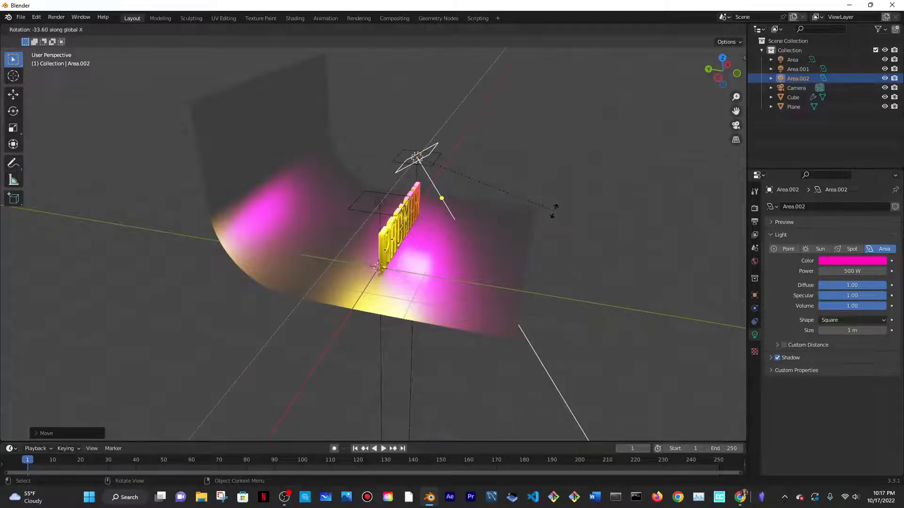
pyautogui.press('Escape')
# Place the rotated magenta light in front of the backdrop and raise it along Z to the text's height.
pyautogui.hotkey('shift', 'd')
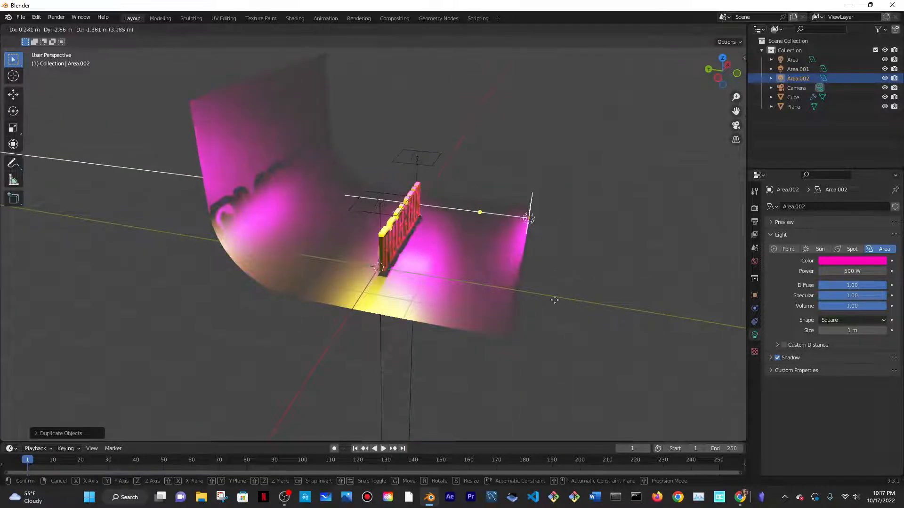
pyautogui.click(571, 323)
pyautogui.moveTo(600, 270); pyautogui.dragTo(462, 247, button='middle')
pyautogui.press('g')
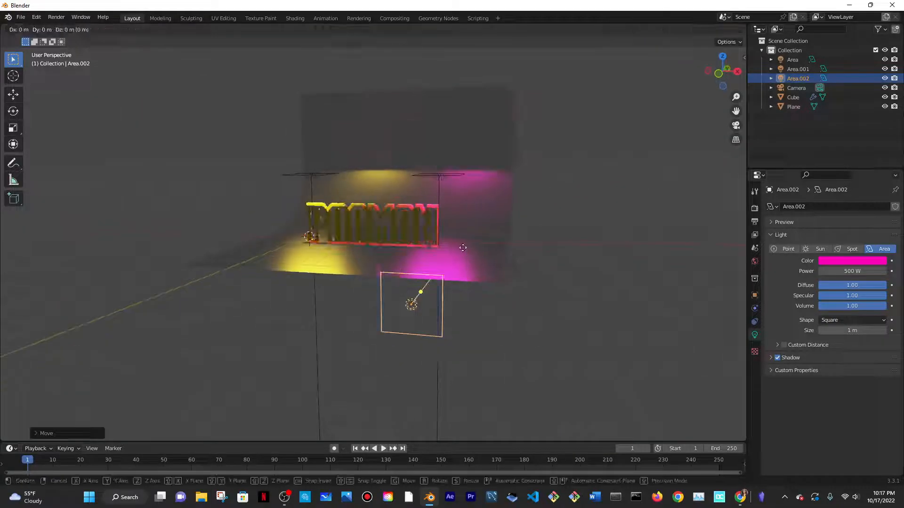
pyautogui.press('z')
pyautogui.click(466, 190)
# Shift the front area light along X until it is centred on the PACMAN text.
pyautogui.press('g')
pyautogui.press('y')
pyautogui.press('x')
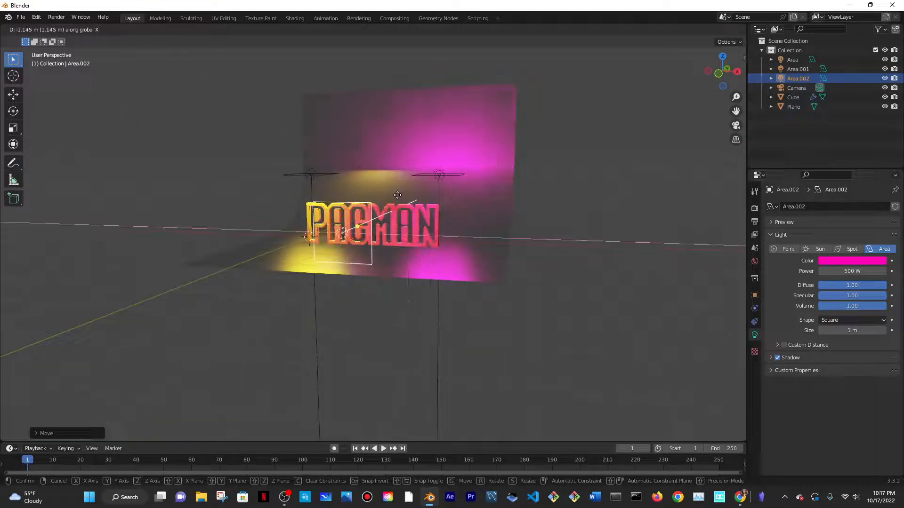
pyautogui.click(390, 195)
pyautogui.moveTo(390, 195); pyautogui.dragTo(515, 221, button='middle')
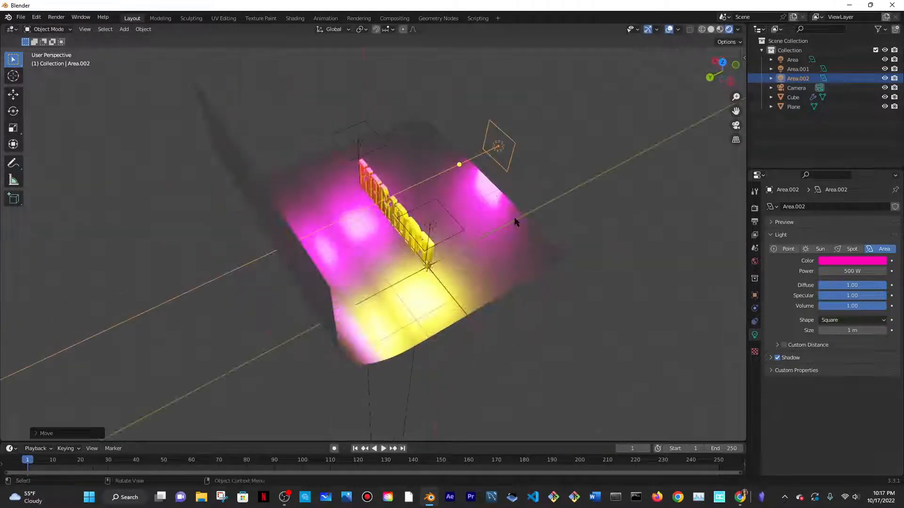
pyautogui.press('g')
pyautogui.press('x')
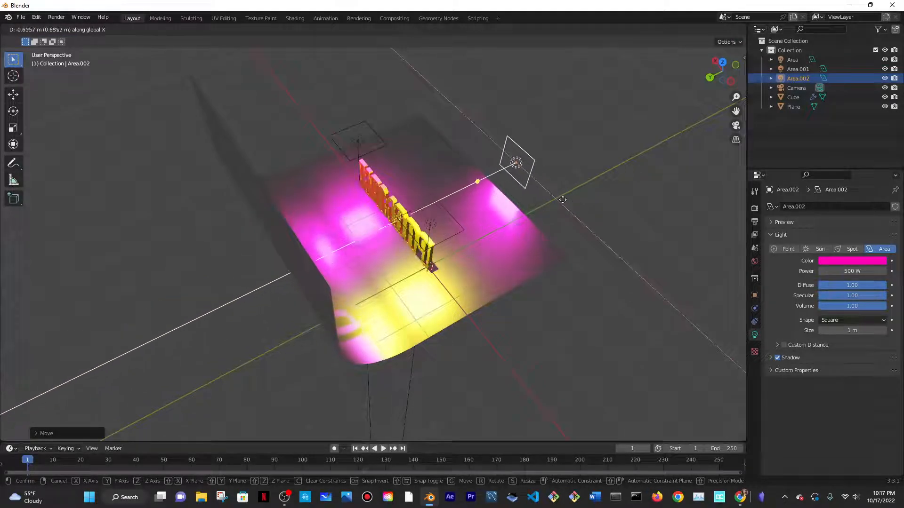
pyautogui.click(563, 223)
pyautogui.moveTo(563, 222); pyautogui.dragTo(499, 244, button='middle')
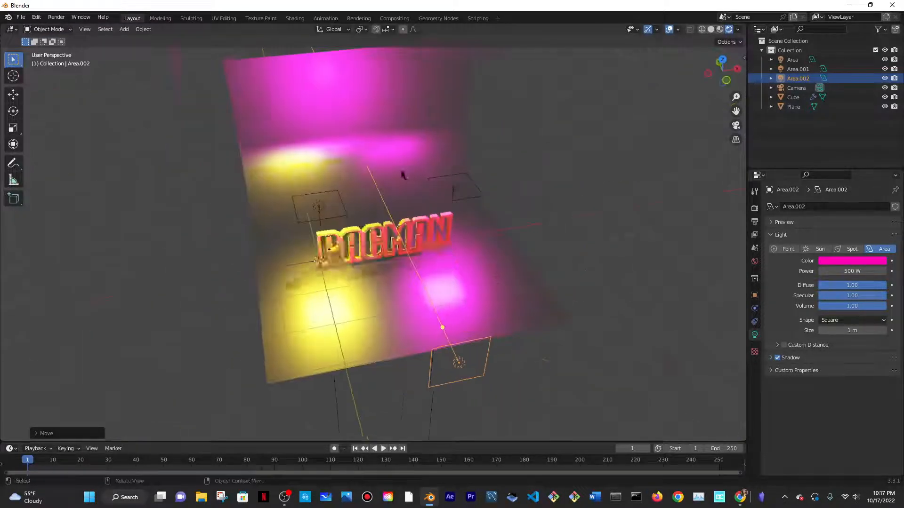
pyautogui.moveTo(403, 175); pyautogui.dragTo(547, 236, button='middle')
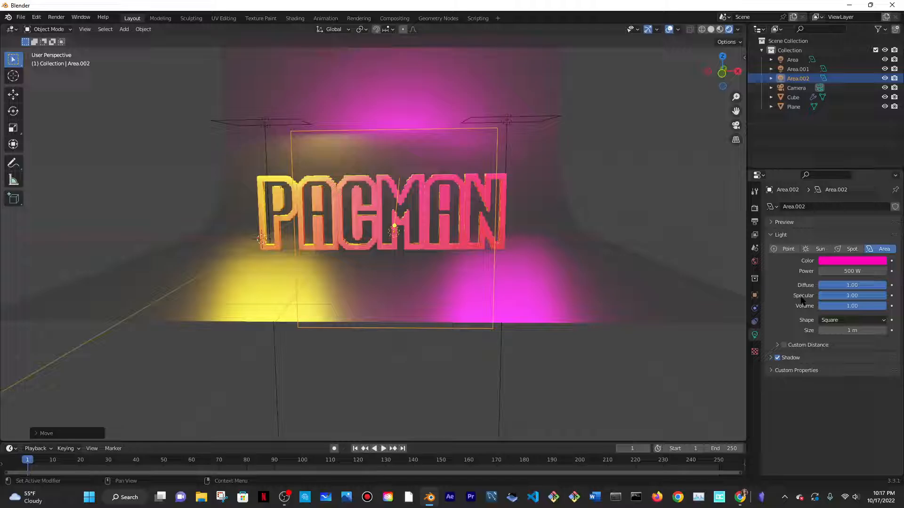
# Set the front area light's colour to hex FFFF00.
pyautogui.click(837, 261)
pyautogui.moveTo(836, 179); pyautogui.dragTo(838, 172)
pyautogui.click(867, 214)
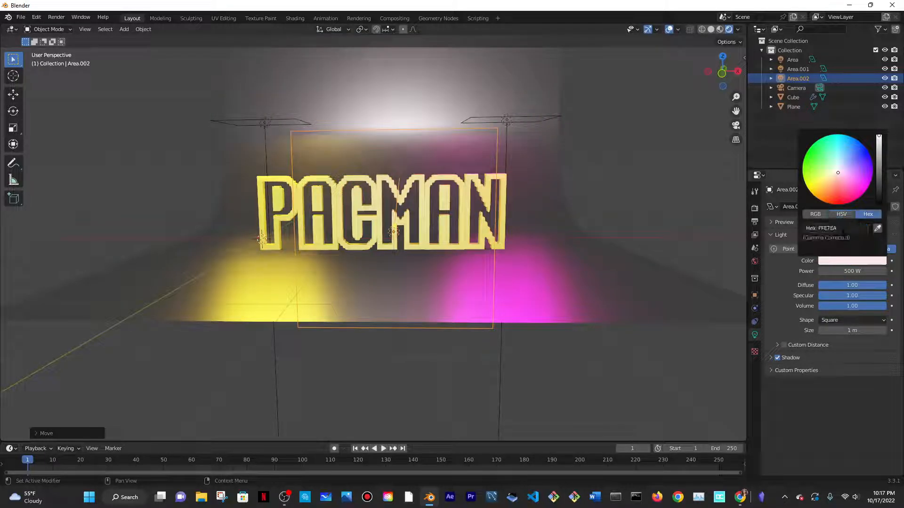
pyautogui.write('ffff00')
pyautogui.press('Return')
# Change the front area light's colour to a near-white with value 1.0.
pyautogui.click(845, 263)
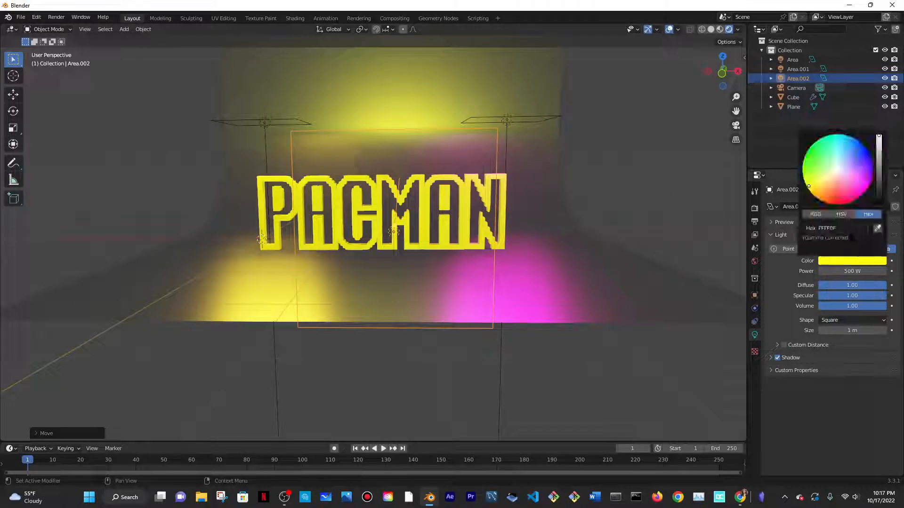
pyautogui.click(843, 213)
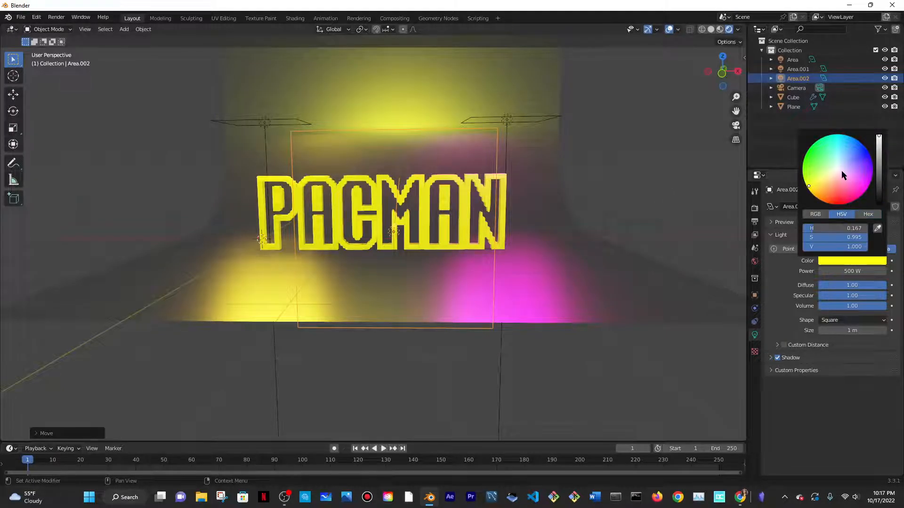
pyautogui.moveTo(840, 170); pyautogui.dragTo(838, 169)
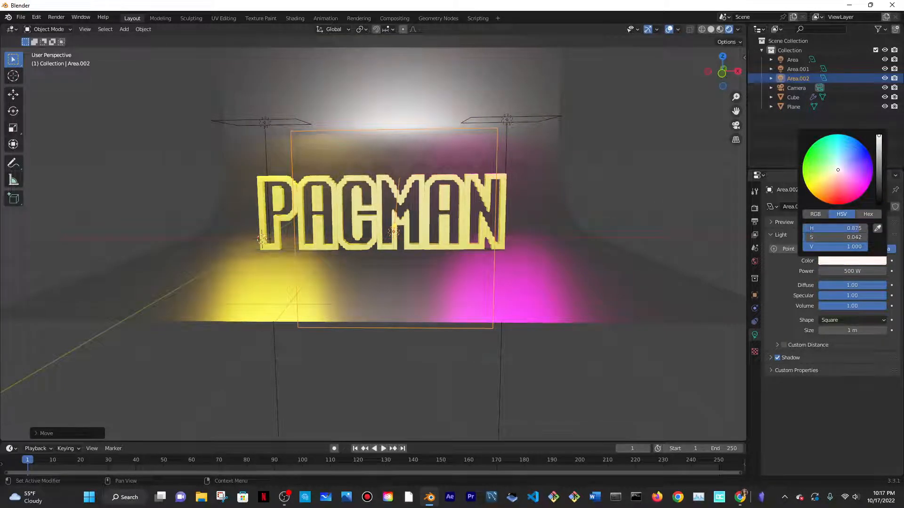
pyautogui.click(631, 182)
# Move the white front area light farther from the text along Y and off toward the N's side.
pyautogui.scroll(-2, 390, 231)
pyautogui.moveTo(390, 231); pyautogui.dragTo(483, 221, button='middle')
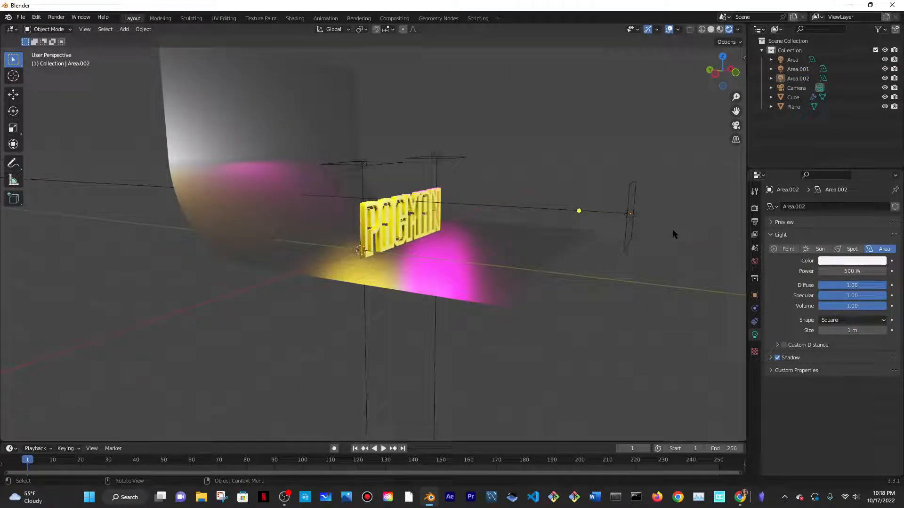
pyautogui.click(632, 214)
pyautogui.press('g')
pyautogui.press('y')
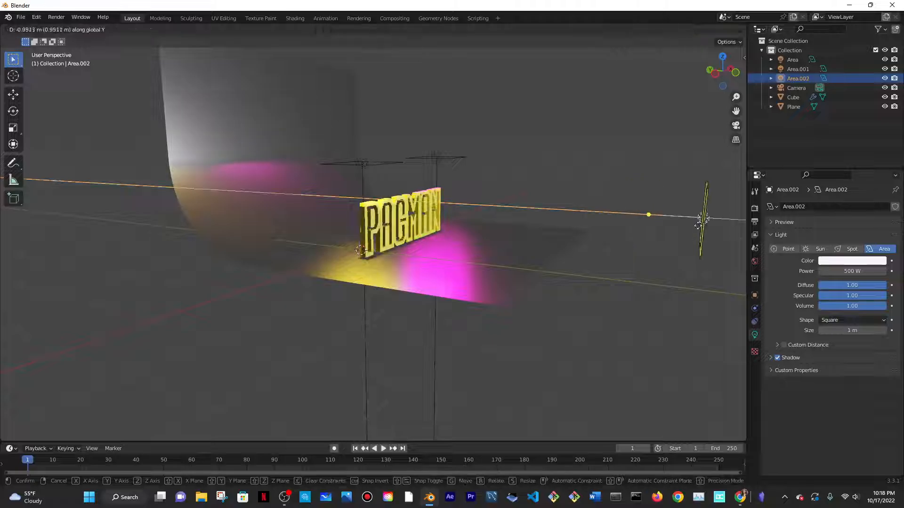
pyautogui.click(706, 217)
pyautogui.moveTo(567, 233); pyautogui.dragTo(655, 137, button='middle')
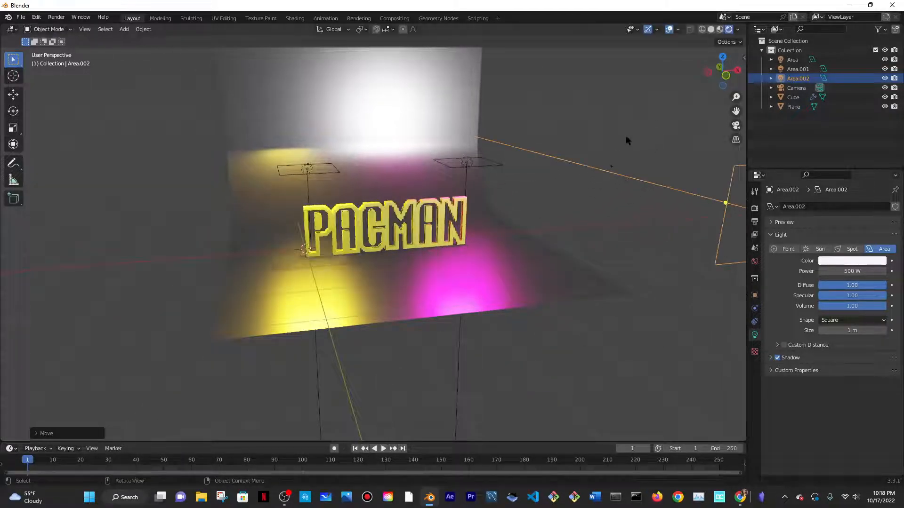
pyautogui.scroll(-3, 497, 265)
pyautogui.moveTo(498, 264); pyautogui.dragTo(477, 255, button='middle')
pyautogui.scroll(3, 449, 232)
pyautogui.scroll(-2, 422, 209)
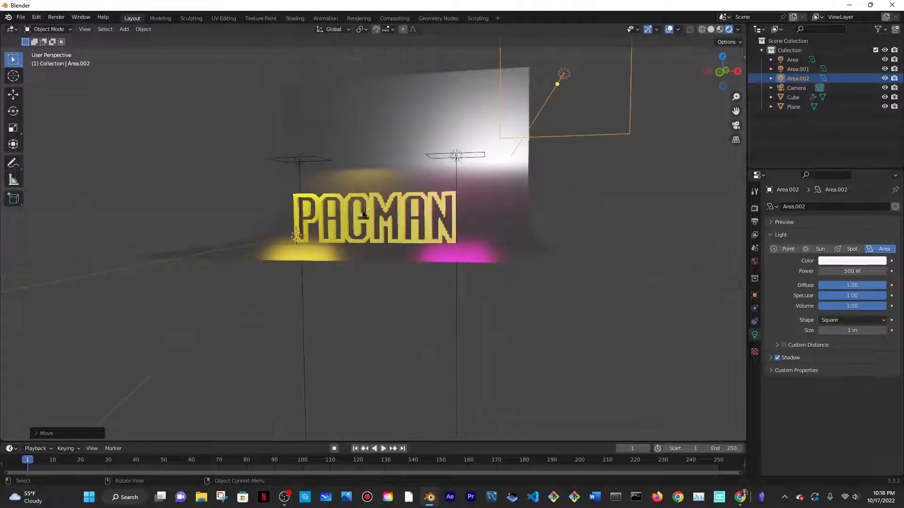
pyautogui.moveTo(422, 210); pyautogui.dragTo(382, 240, button='middle')
pyautogui.click(459, 175)
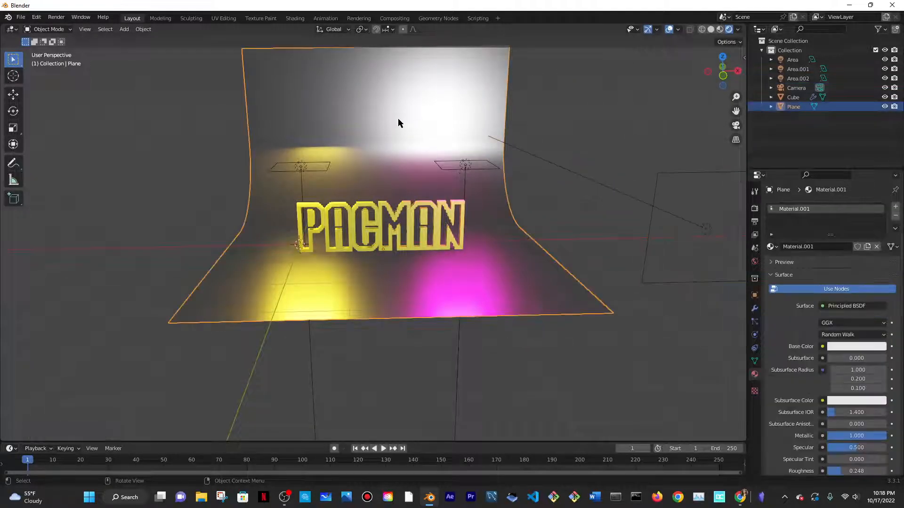
pyautogui.moveTo(397, 123); pyautogui.dragTo(456, 288, button='middle')
pyautogui.press('g')
pyautogui.press('z')
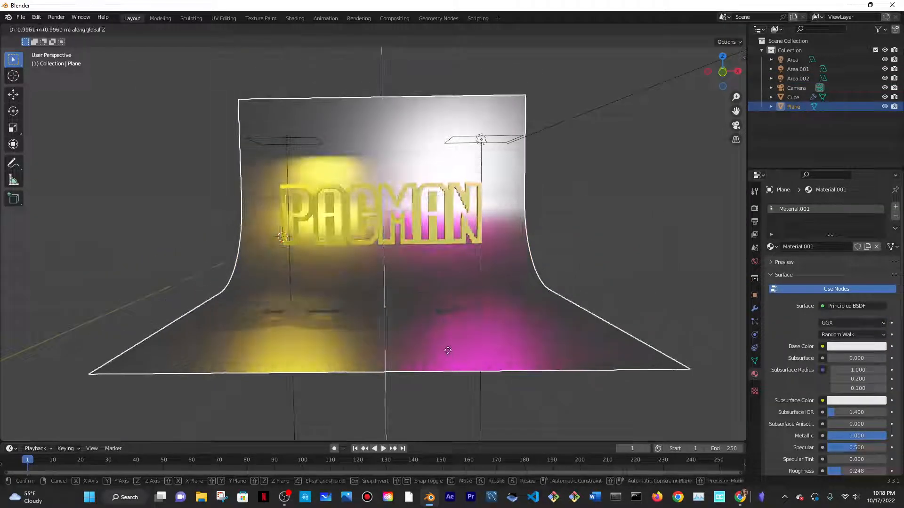
pyautogui.rightClick(446, 355)
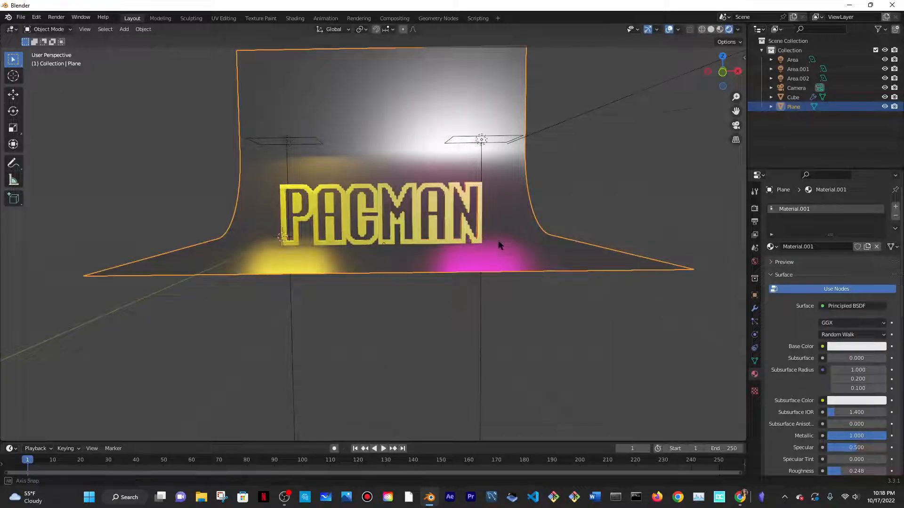
# Undo the last moves of the white front area light.
pyautogui.scroll(-3, 518, 216)
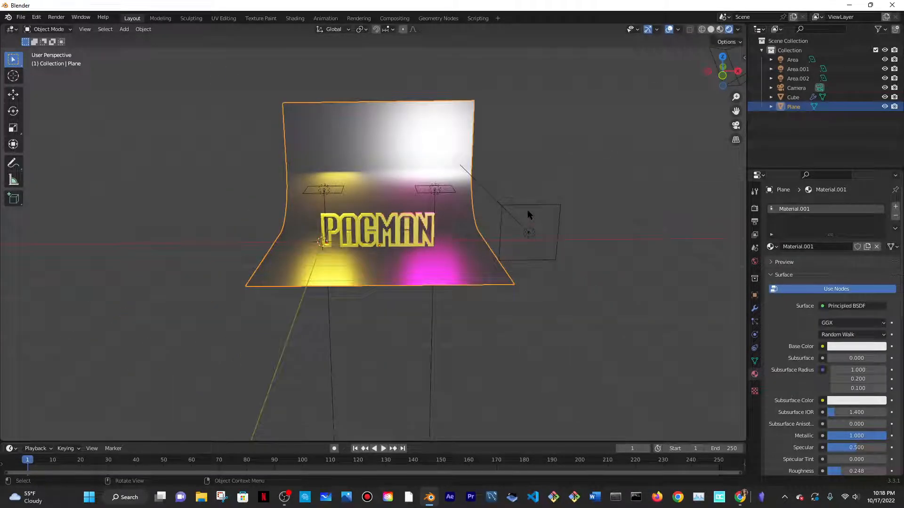
pyautogui.click(528, 214)
pyautogui.hotkey('ctrl', 'z')
pyautogui.hotkey('ctrl', 'z')
pyautogui.hotkey('ctrl', 'z')
pyautogui.hotkey('ctrl', 'z')
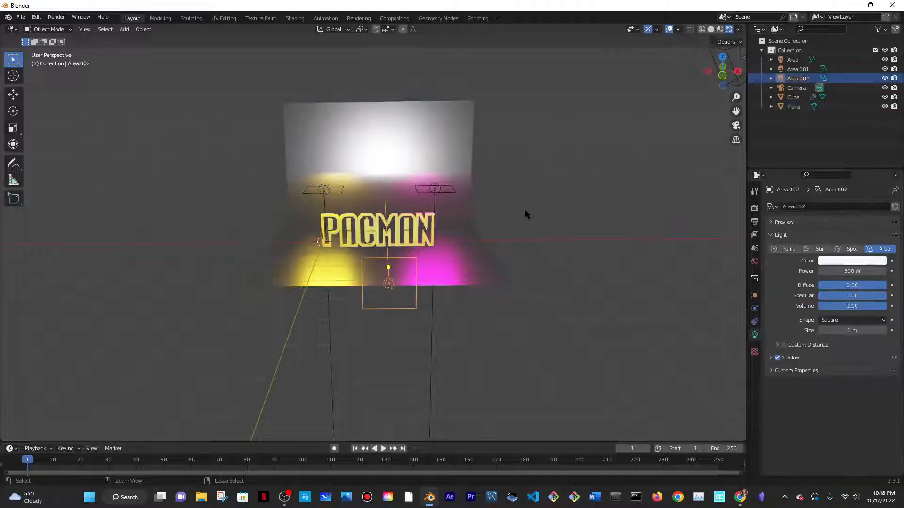
# Raise the roughness of the curved backdrop's material to 0.728.
pyautogui.moveTo(425, 275)
pyautogui.mouseDown(button='middle')
pyautogui.moveTo(463, 280)
pyautogui.moveTo(459, 266)
pyautogui.moveTo(413, 271)
pyautogui.moveTo(447, 259)
pyautogui.moveTo(440, 267)
pyautogui.mouseUp(button='middle')
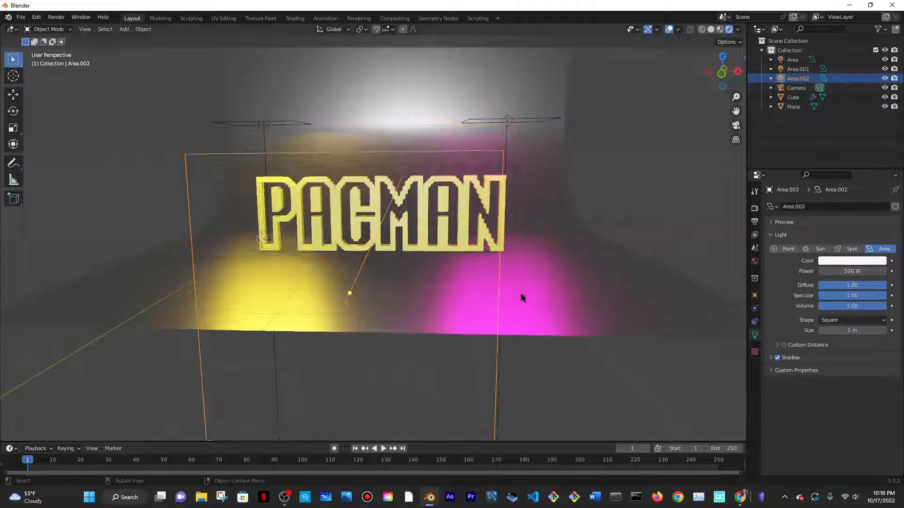
pyautogui.click(592, 280)
pyautogui.scroll(-5, 832, 294)
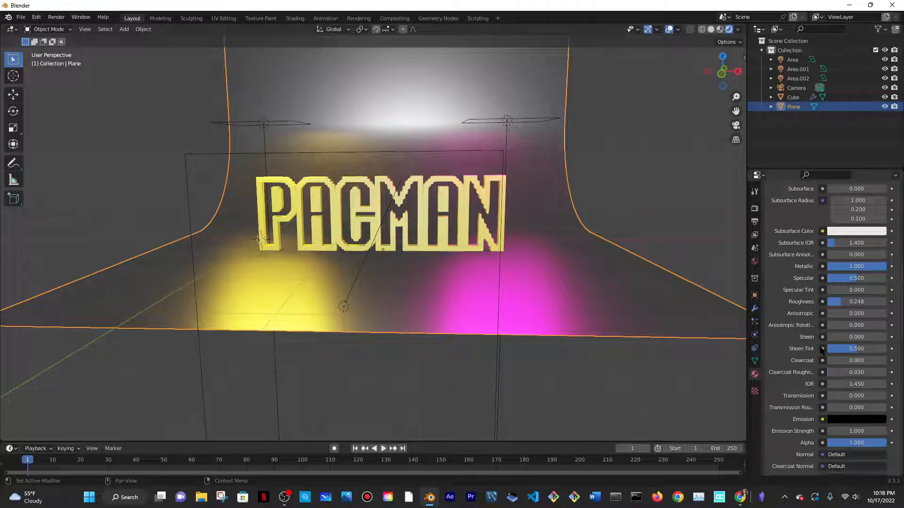
pyautogui.moveTo(829, 282); pyautogui.dragTo(859, 282)
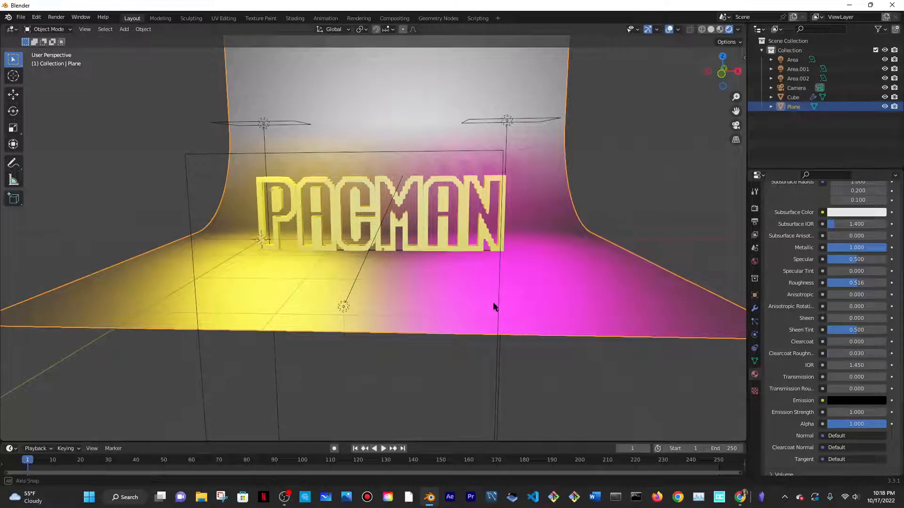
pyautogui.moveTo(494, 303); pyautogui.dragTo(494, 302, button='middle')
pyautogui.moveTo(862, 284); pyautogui.dragTo(869, 283)
# Widen the backdrop along X by a factor of about 1.6.
pyautogui.scroll(-2, 586, 263)
pyautogui.moveTo(544, 265)
pyautogui.mouseDown(button='middle')
pyautogui.moveTo(551, 286)
pyautogui.moveTo(535, 265)
pyautogui.mouseUp(button='middle')
pyautogui.press('s')
pyautogui.press('x')
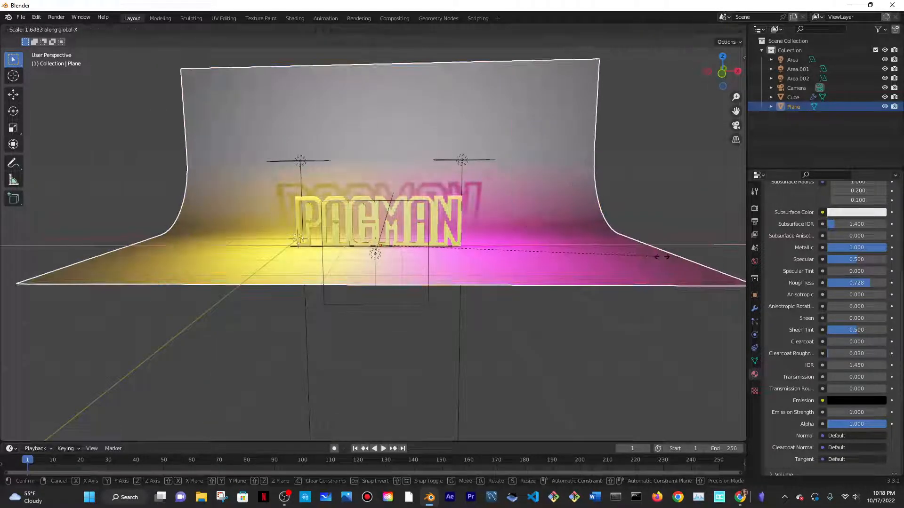
pyautogui.click(645, 254)
# Delete the white area light in front of the text, keeping only the yellow and magenta lights.
pyautogui.moveTo(394, 231); pyautogui.dragTo(450, 250, button='middle')
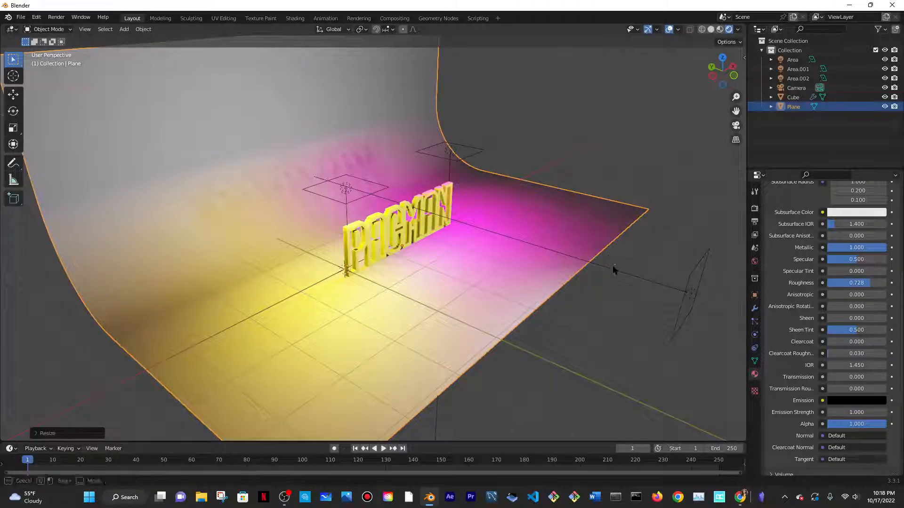
pyautogui.click(611, 268)
pyautogui.press('Delete')
pyautogui.moveTo(595, 309); pyautogui.dragTo(544, 291, button='middle')
pyautogui.scroll(3, 542, 288)
pyautogui.keyDown('shift'); pyautogui.moveTo(545, 200); pyautogui.dragTo(540, 264, button='middle'); pyautogui.keyUp('shift')
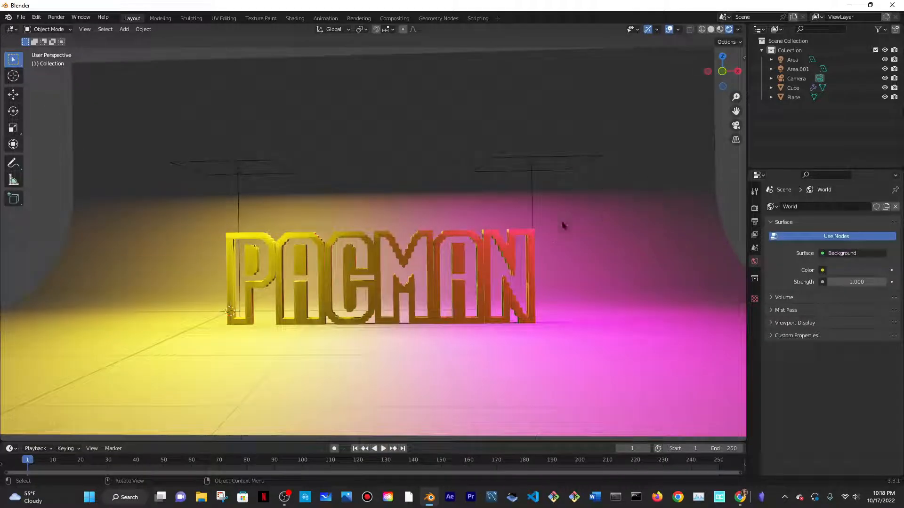
# Align the scene camera to a near-front view that frames the whole PACMAN text.
pyautogui.press('`')
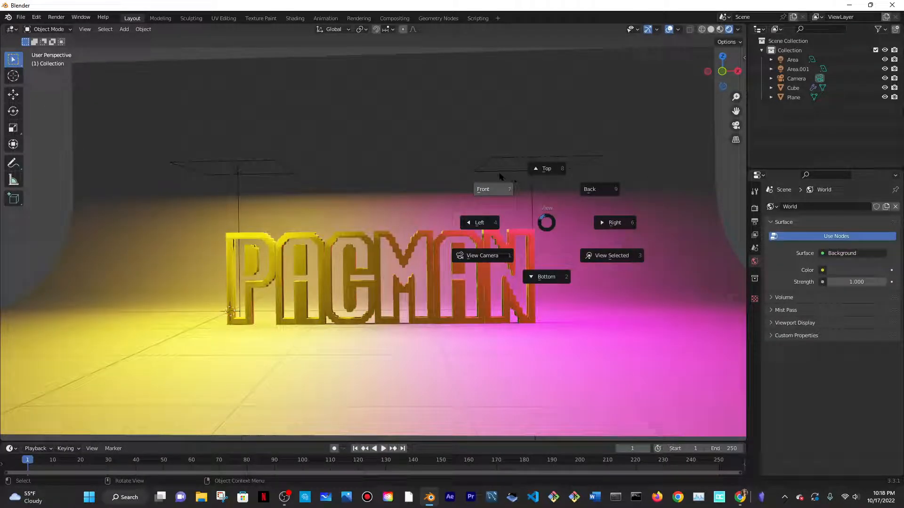
pyautogui.click(485, 196)
pyautogui.moveTo(502, 198); pyautogui.dragTo(503, 203, button='middle')
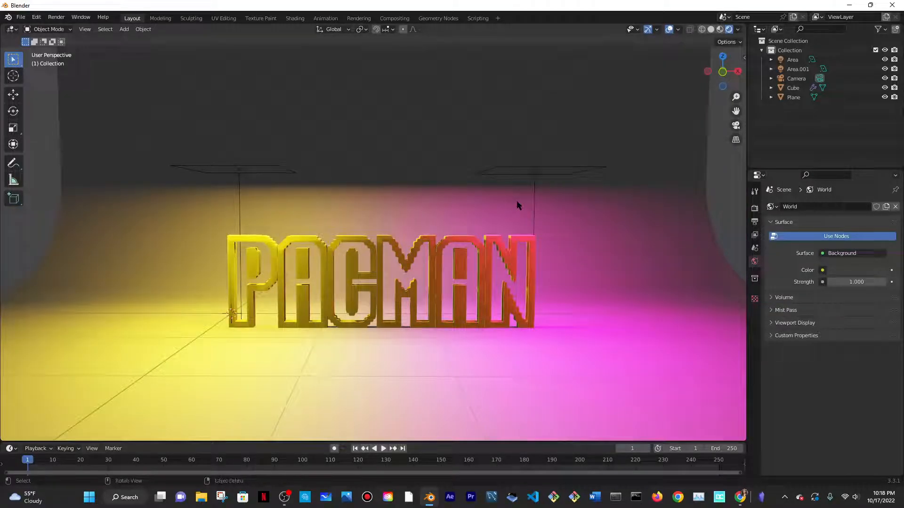
pyautogui.press('ctrl+alt+KP_0')
pyautogui.press('KP_0')
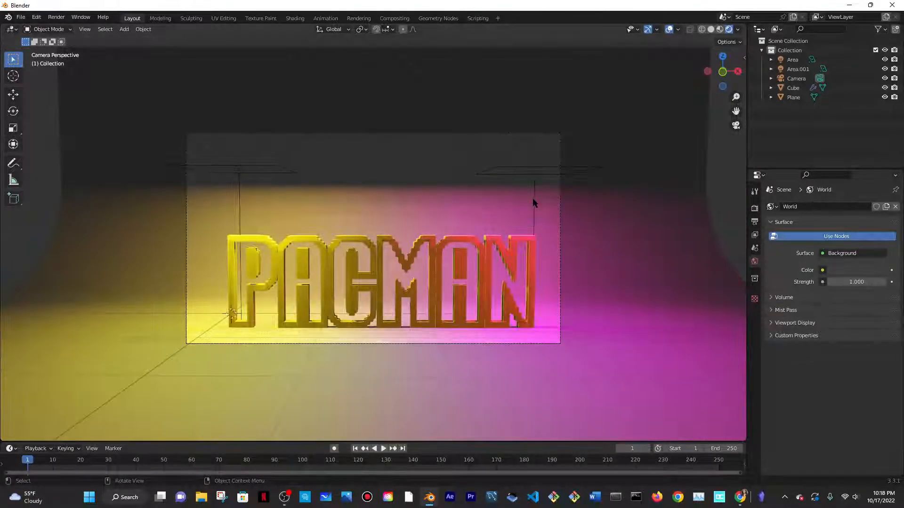
# Enable numpad emulation in the input preferences and close the preferences.
pyautogui.click(51, 21)
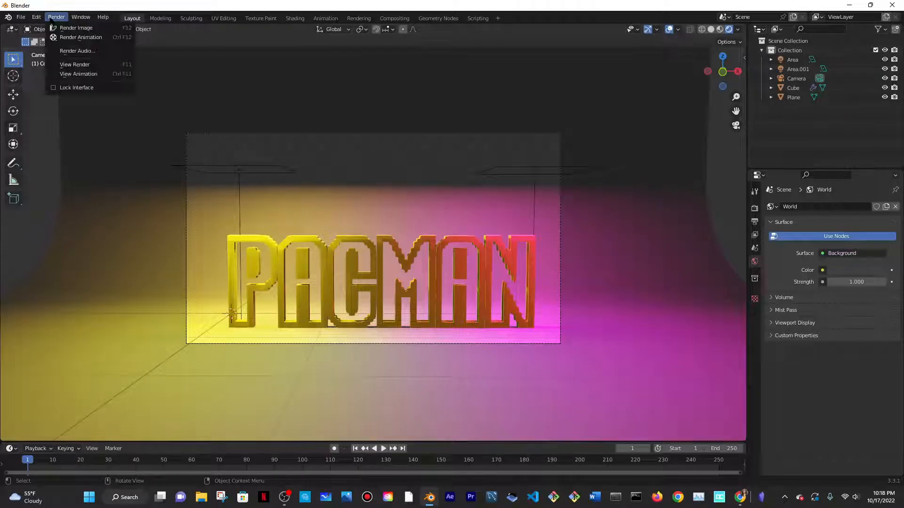
pyautogui.moveTo(36, 21)
pyautogui.click(54, 151)
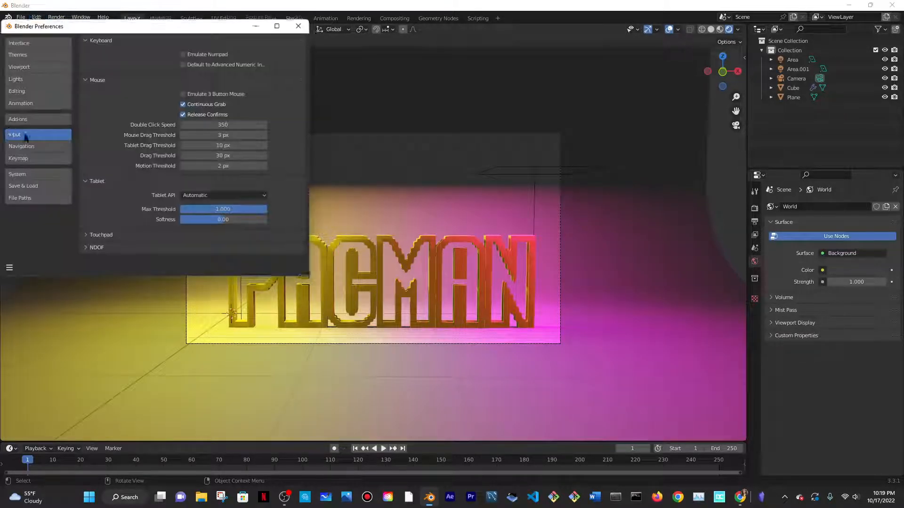
pyautogui.click(183, 54)
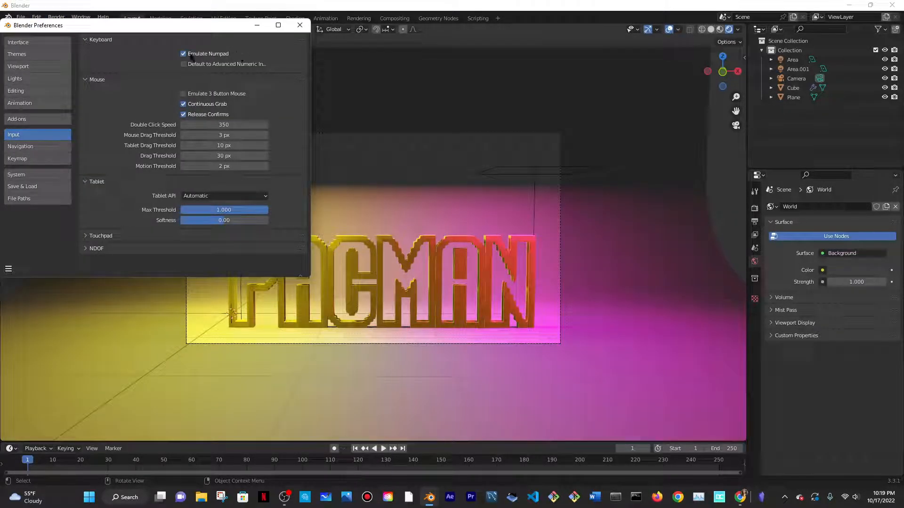
pyautogui.click(300, 25)
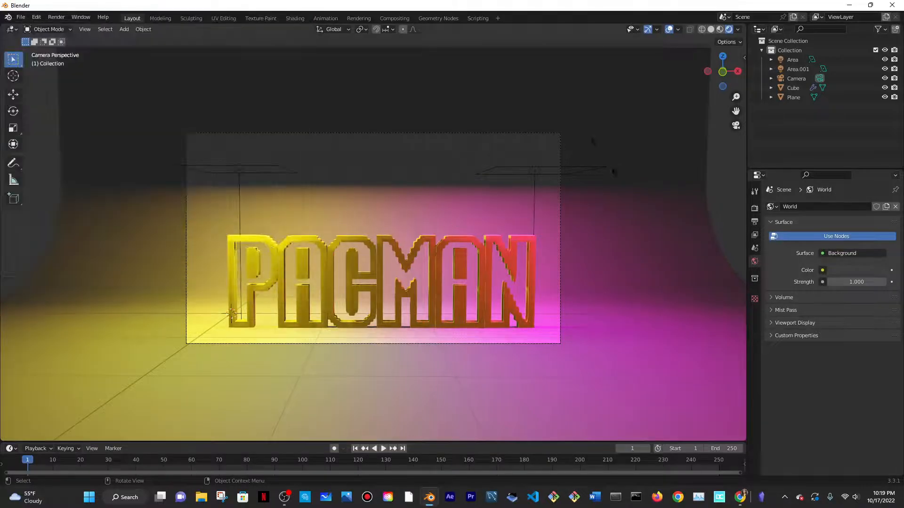
# Realign the scene camera to an adjusted front view with the whole PACMAN text centred in its frame.
pyautogui.press('0')
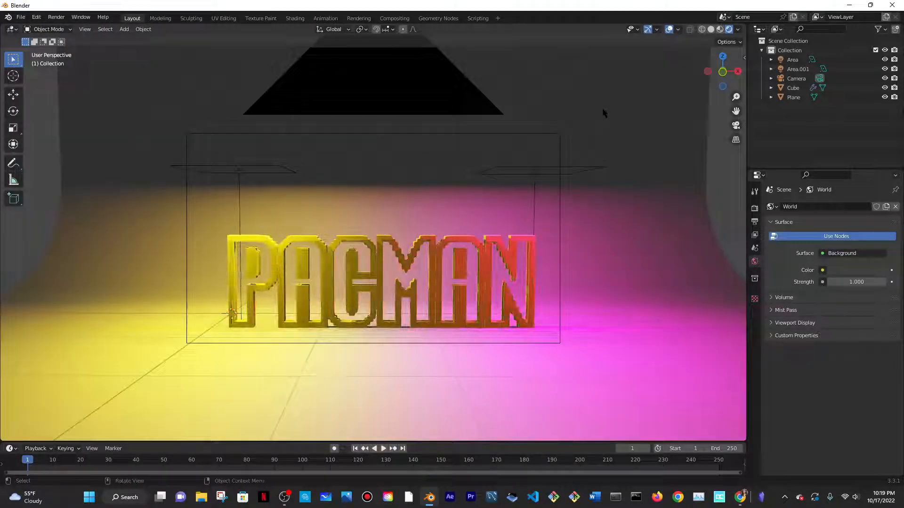
pyautogui.press('0')
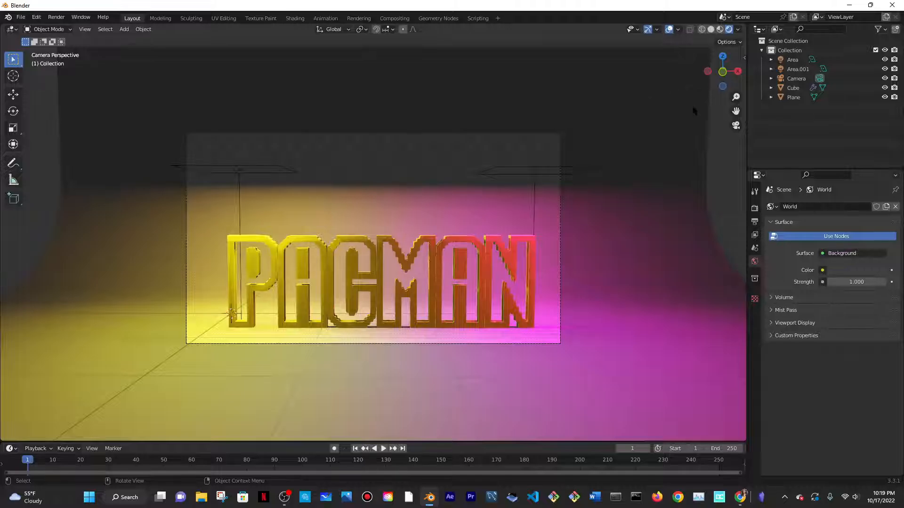
pyautogui.press('0')
pyautogui.moveTo(634, 263)
pyautogui.keyDown('shift'); pyautogui.mouseDown(button='middle')
pyautogui.moveTo(615, 238)
pyautogui.moveTo(625, 257)
pyautogui.mouseUp(button='middle'); pyautogui.keyUp('shift')
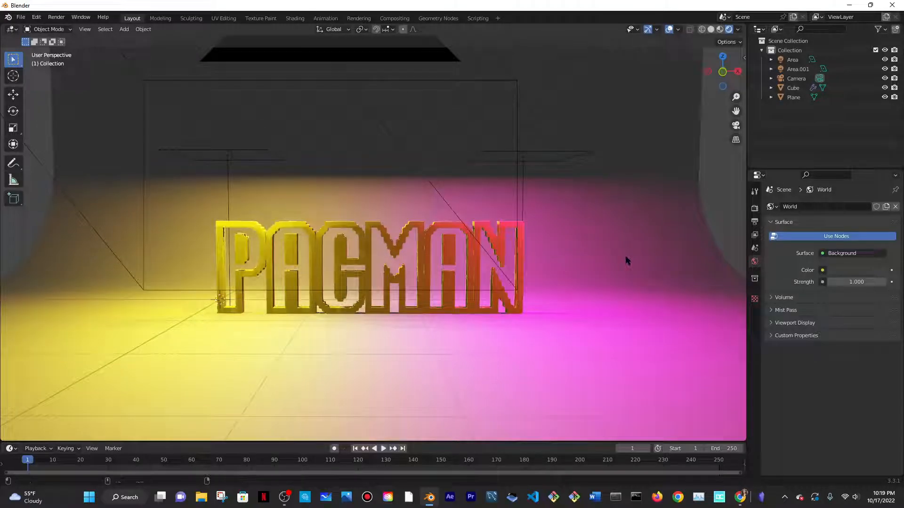
pyautogui.press('0')
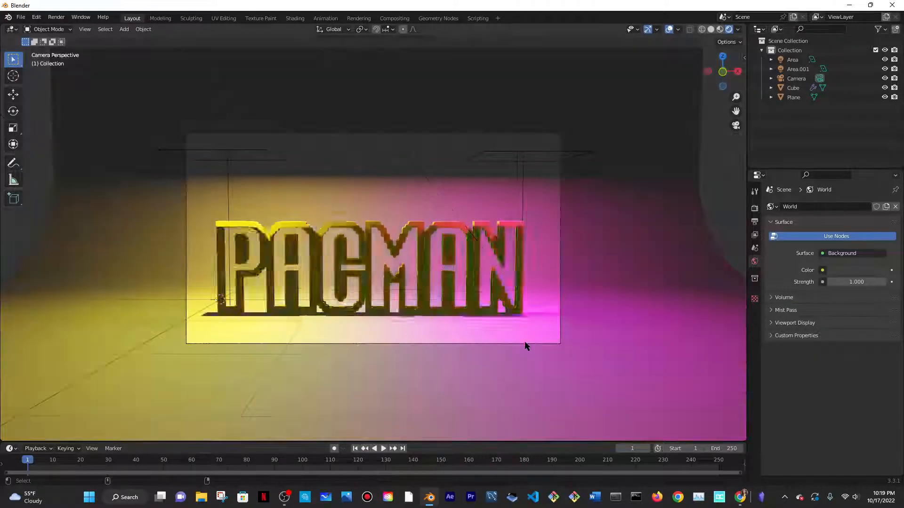
pyautogui.moveTo(490, 272); pyautogui.dragTo(526, 282, button='middle')
pyautogui.press('0')
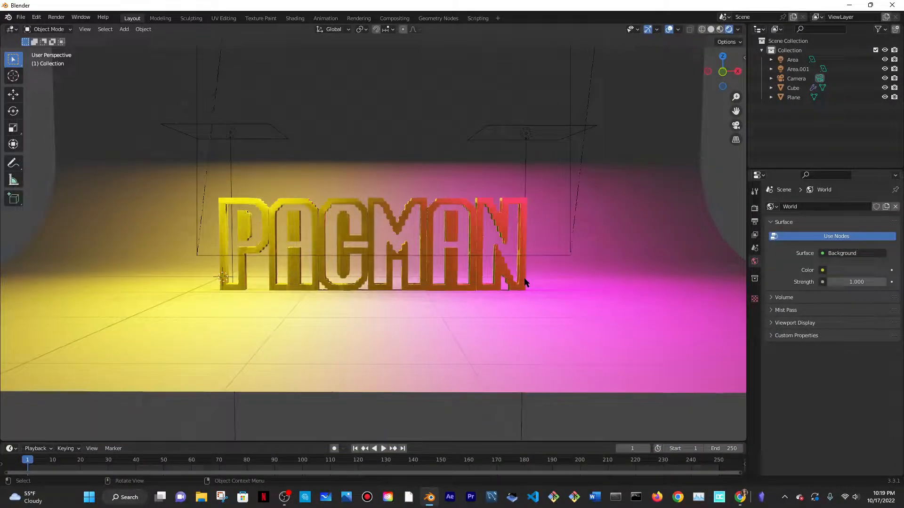
# Change the base color of the PACMAN text's material to blue by pasting the copied hex code.
pyautogui.click(525, 282)
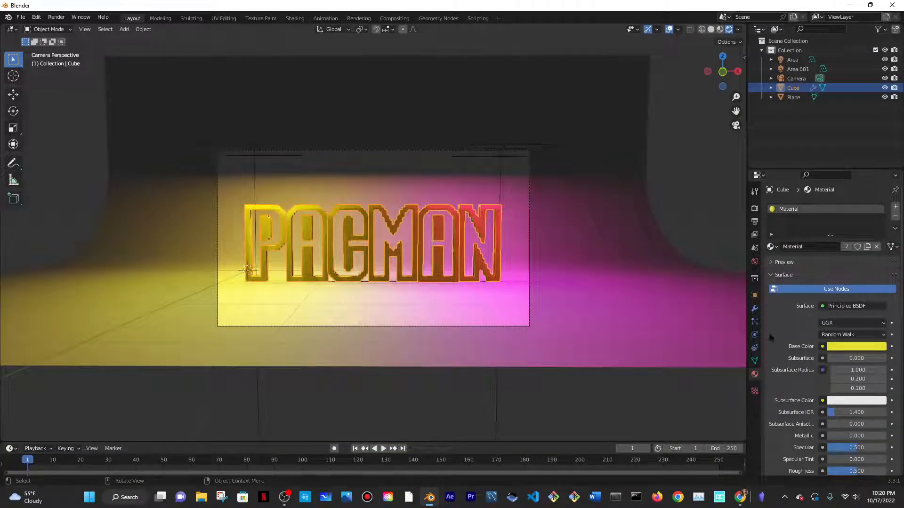
pyautogui.click(835, 338)
pyautogui.click(836, 343)
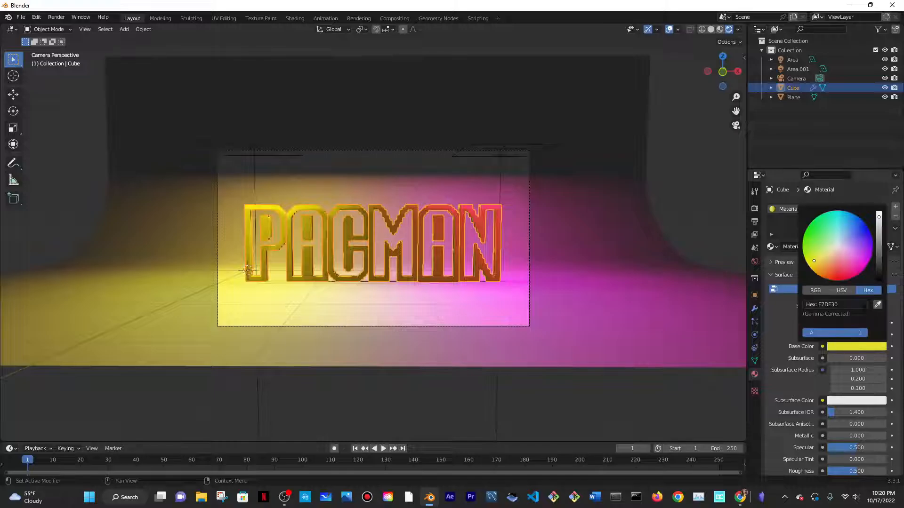
pyautogui.hotkey('ctrl', 'v')
pyautogui.press('Return')
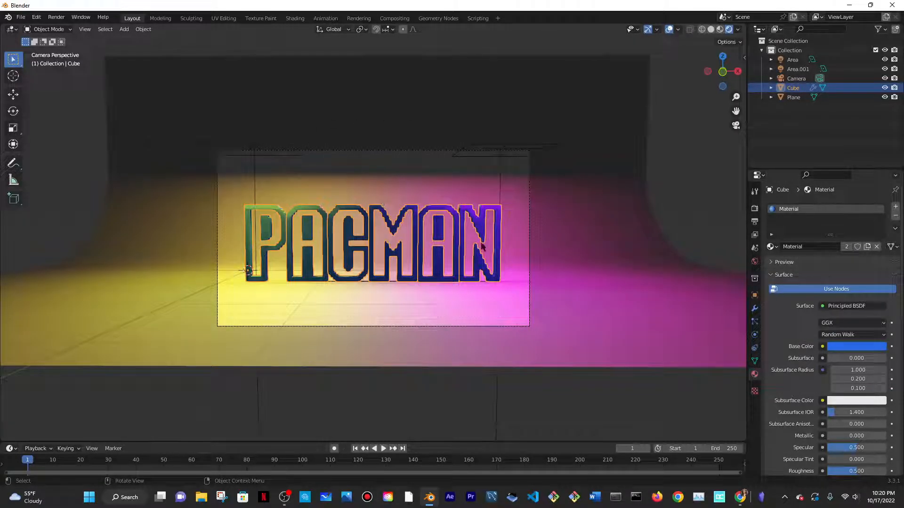
# Render a still image of the scene from the camera and inspect the whole result and its lettering up close.
pyautogui.click(59, 19)
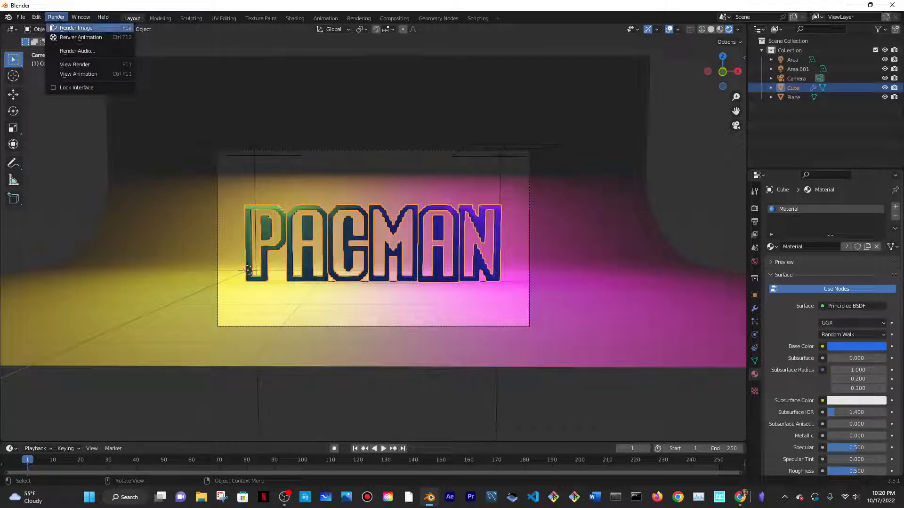
pyautogui.click(68, 28)
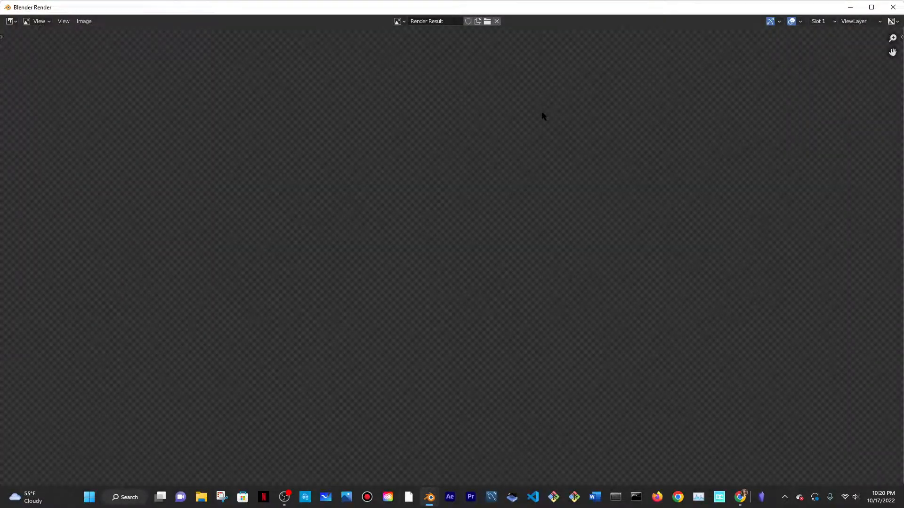
pyautogui.scroll(-2, 542, 116)
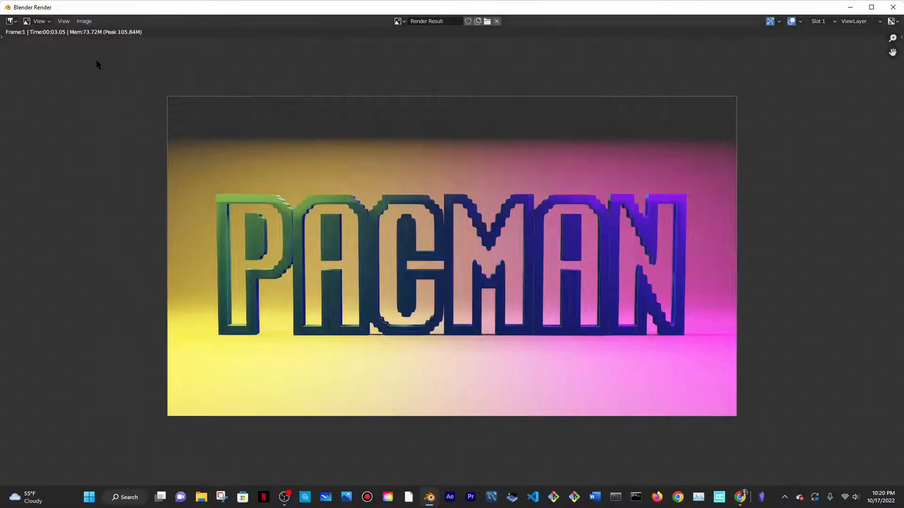
pyautogui.scroll(2, 97, 64)
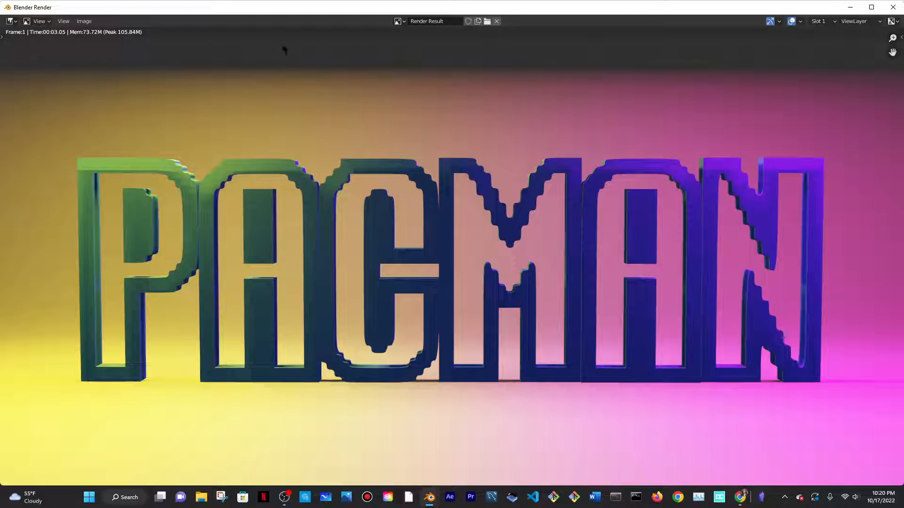